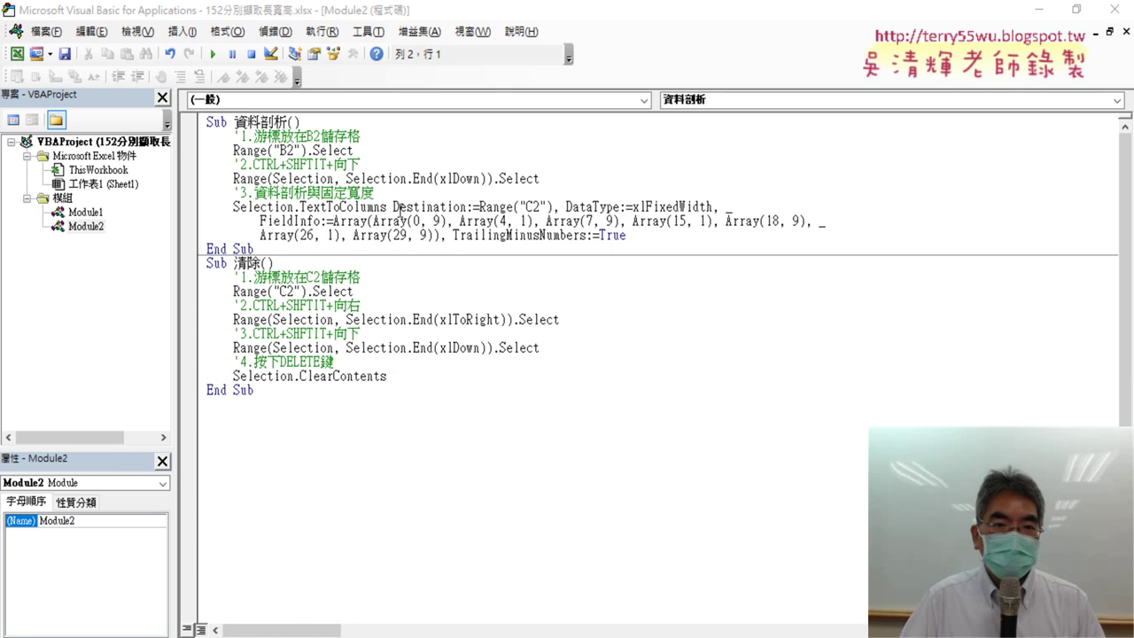
- Highlight the B2 and second-step comments in Module2, then restore down the editor to reveal the worksheet
left_click_drag(370, 139, 255, 136)
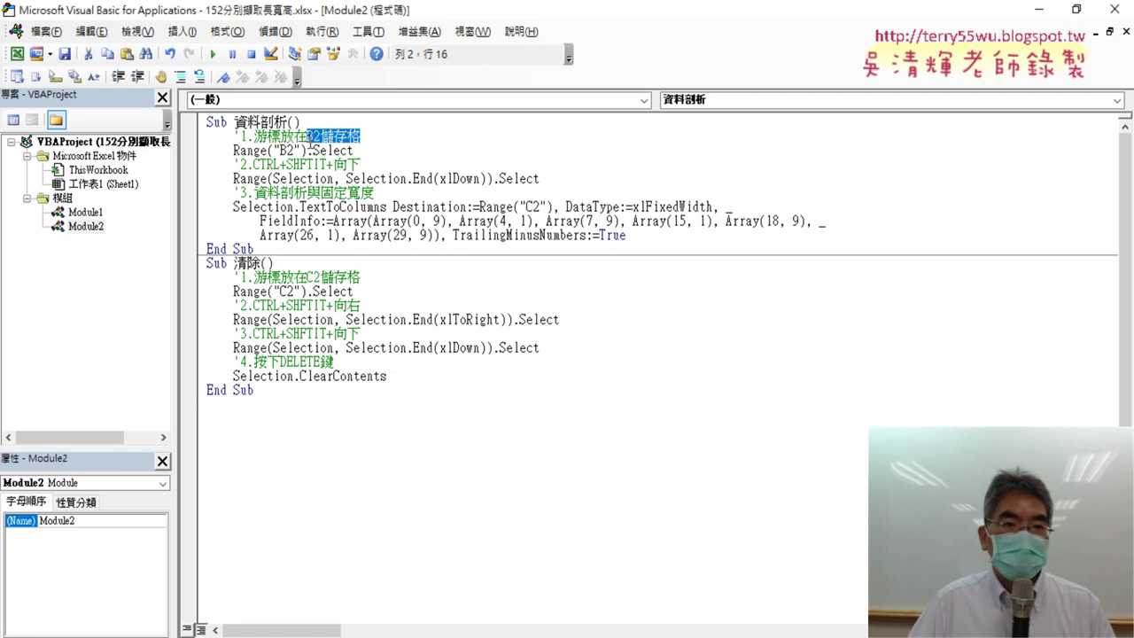
left_click_drag(363, 164, 254, 165)
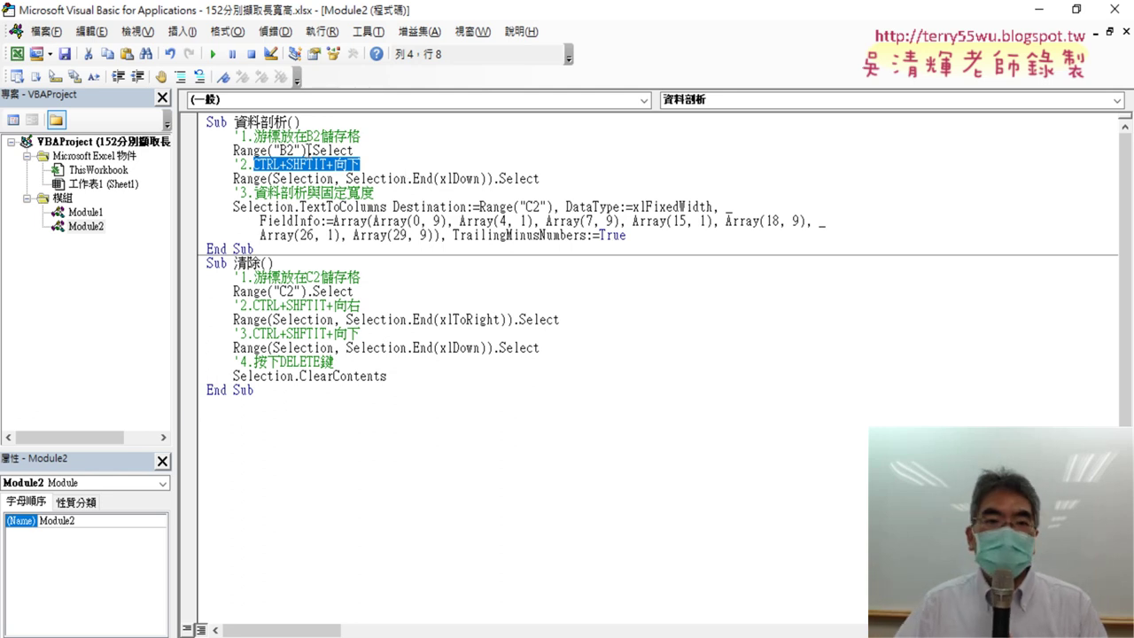
left_click_drag(413, 11, 687, 81)
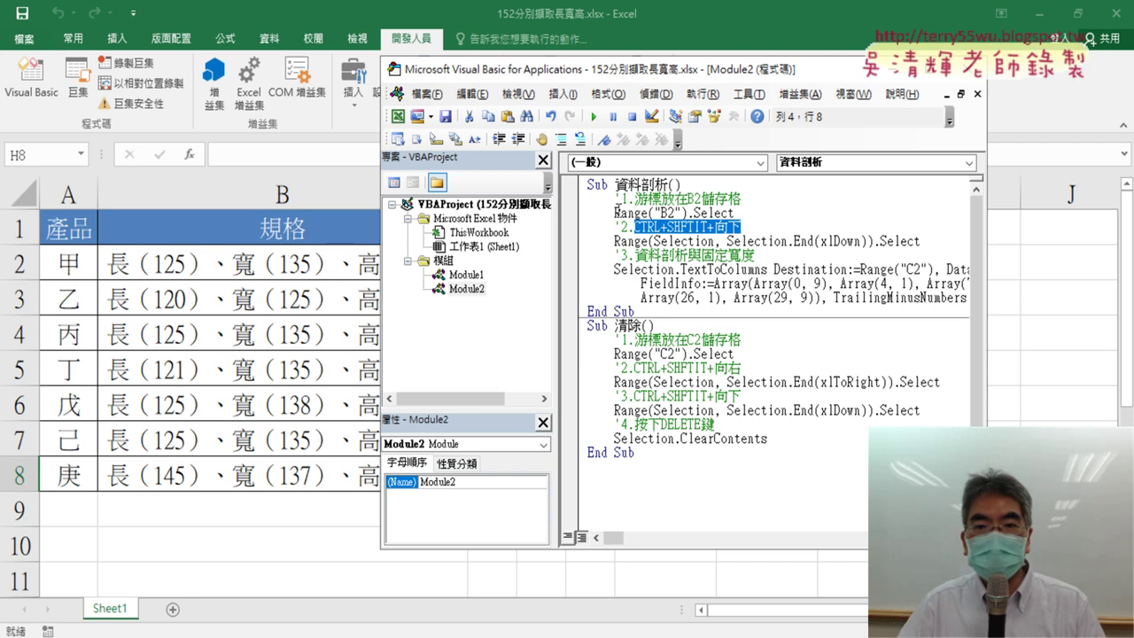
- Highlight Range on the B2 line, then close the VBA editor to return to the sheet
left_click_drag(615, 213, 647, 214)
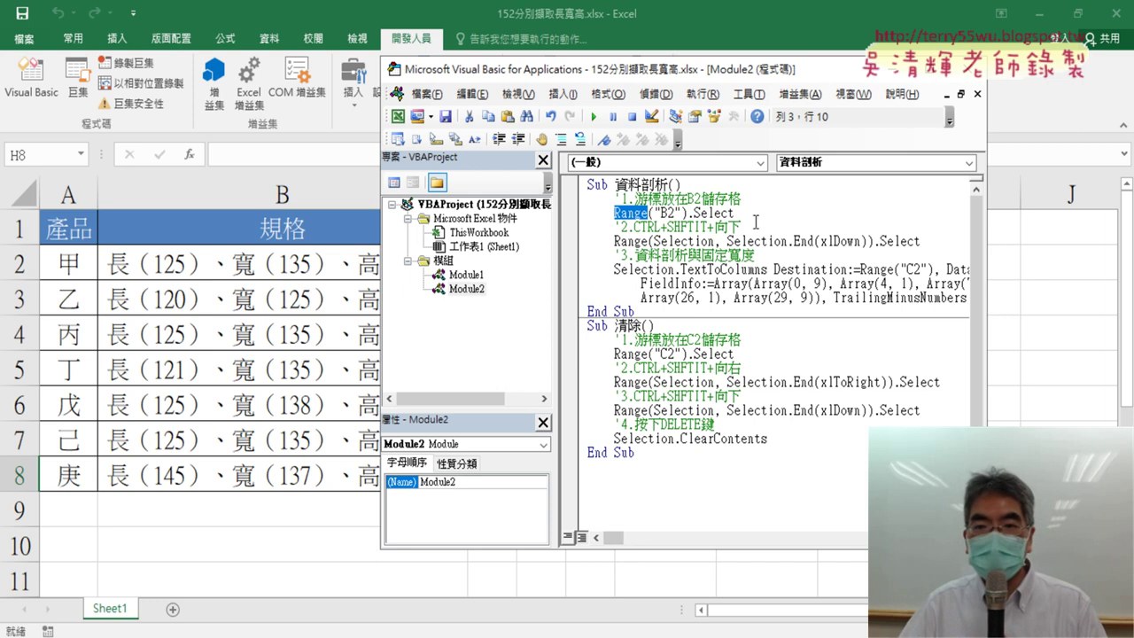
left_click(755, 265)
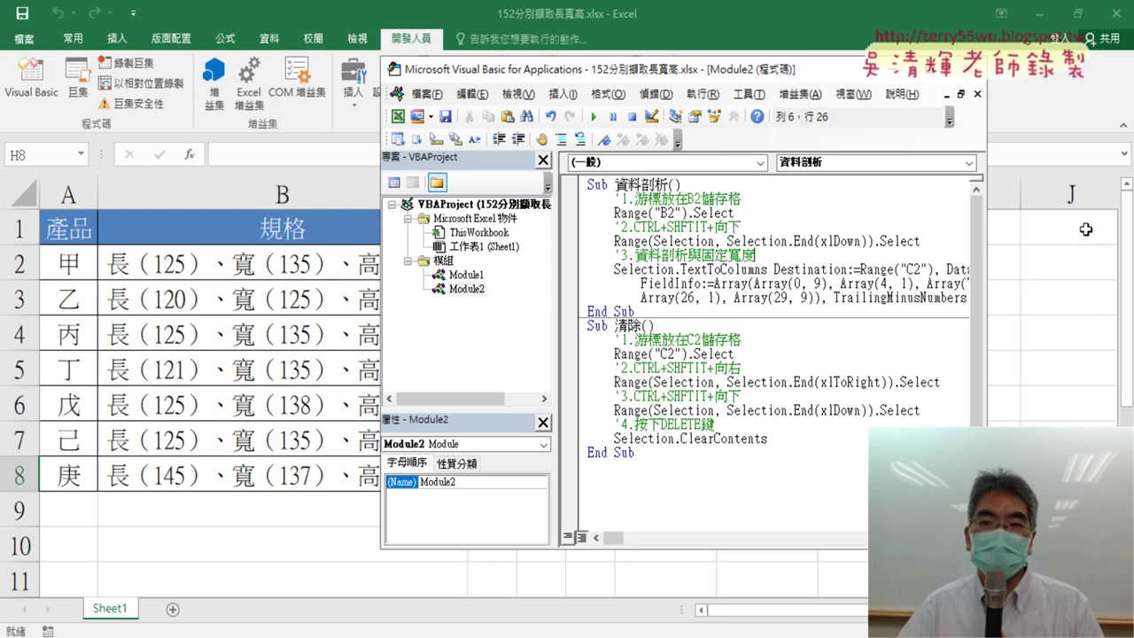
left_click(966, 69)
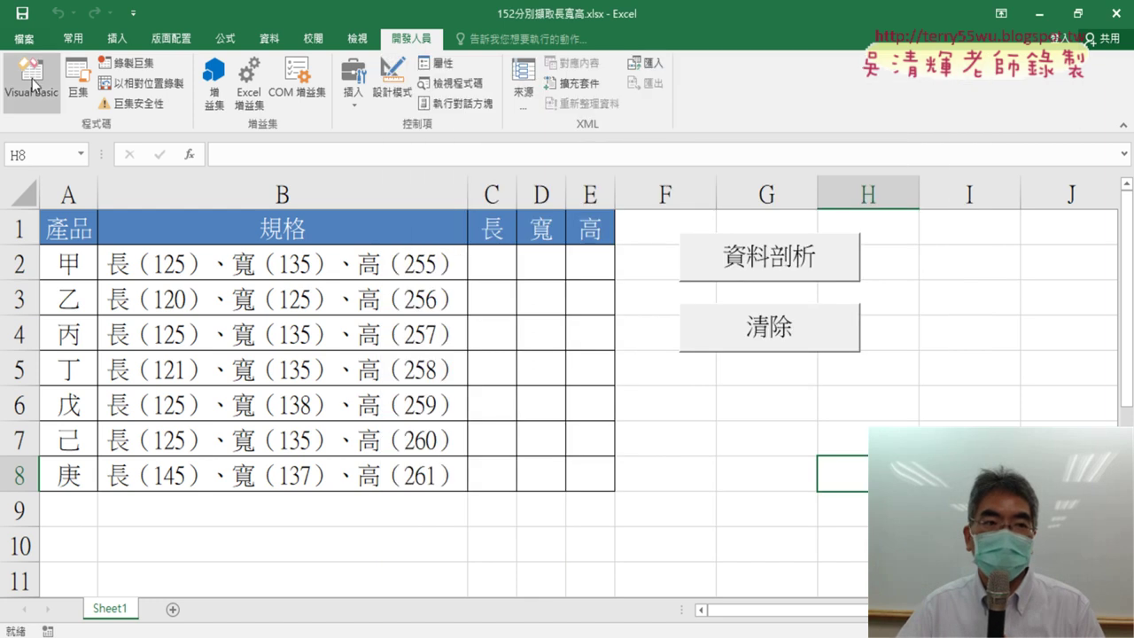
left_click(32, 79)
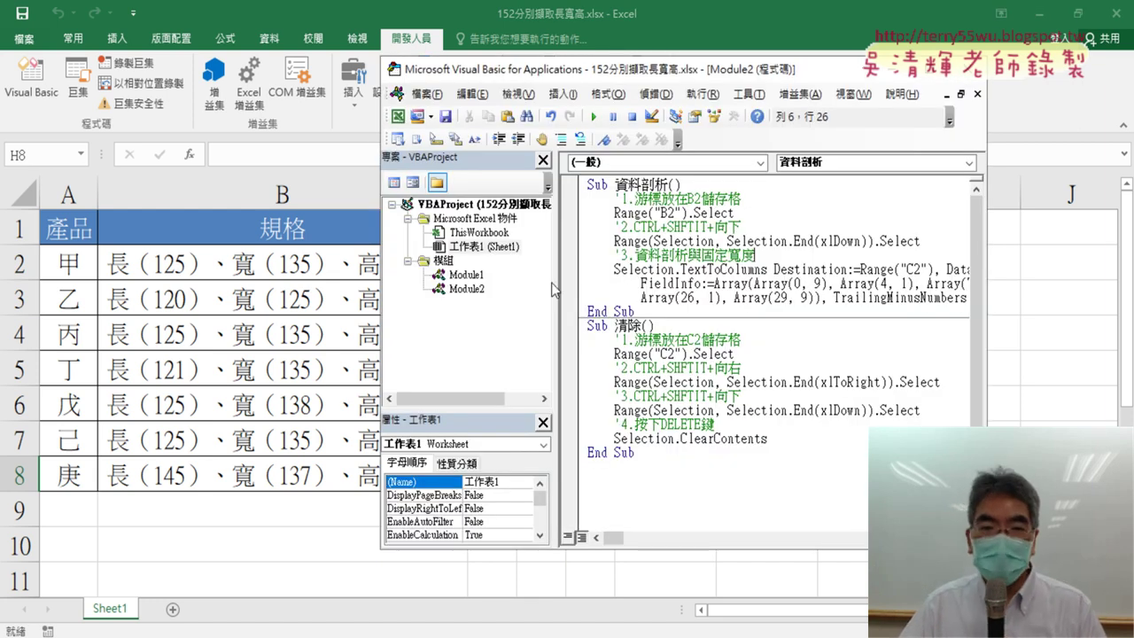
left_click(972, 71)
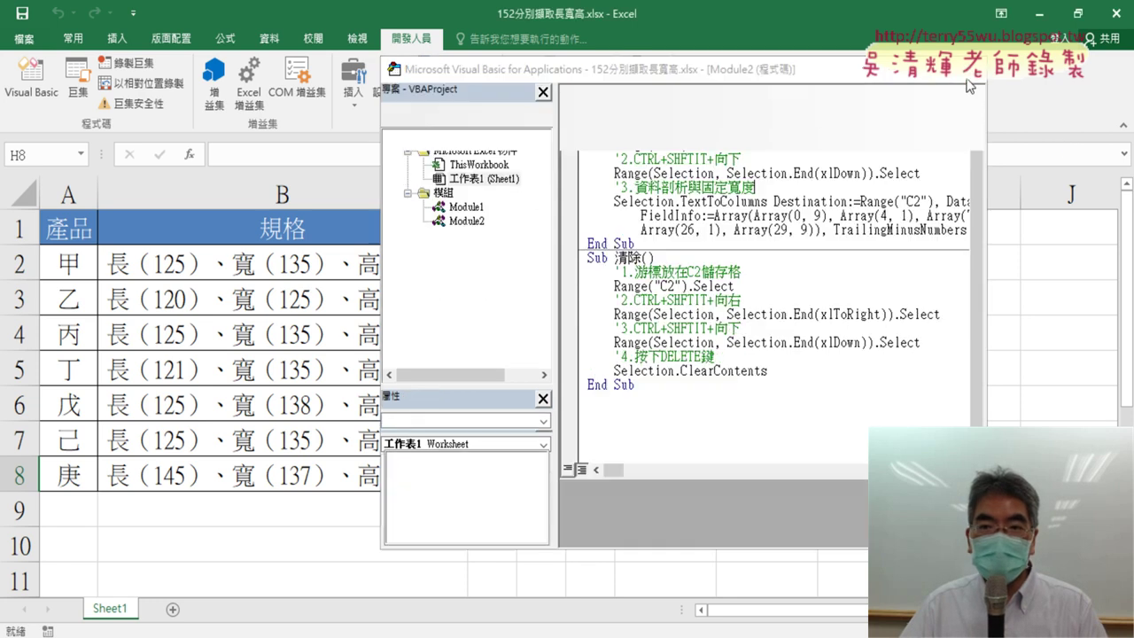
left_click(808, 398)
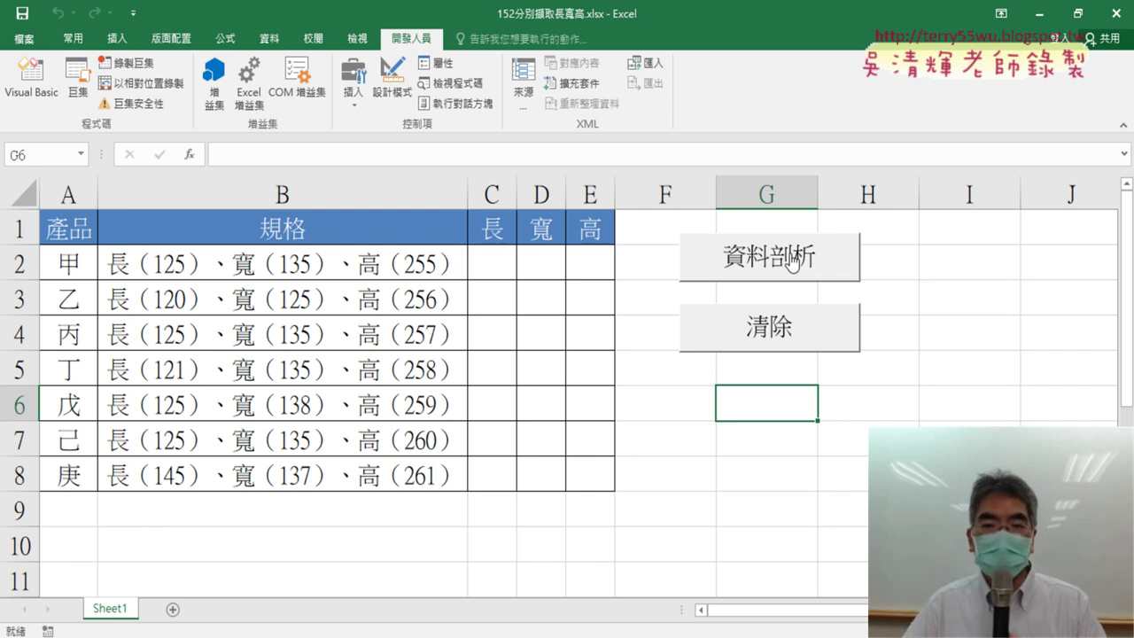
left_click(793, 266)
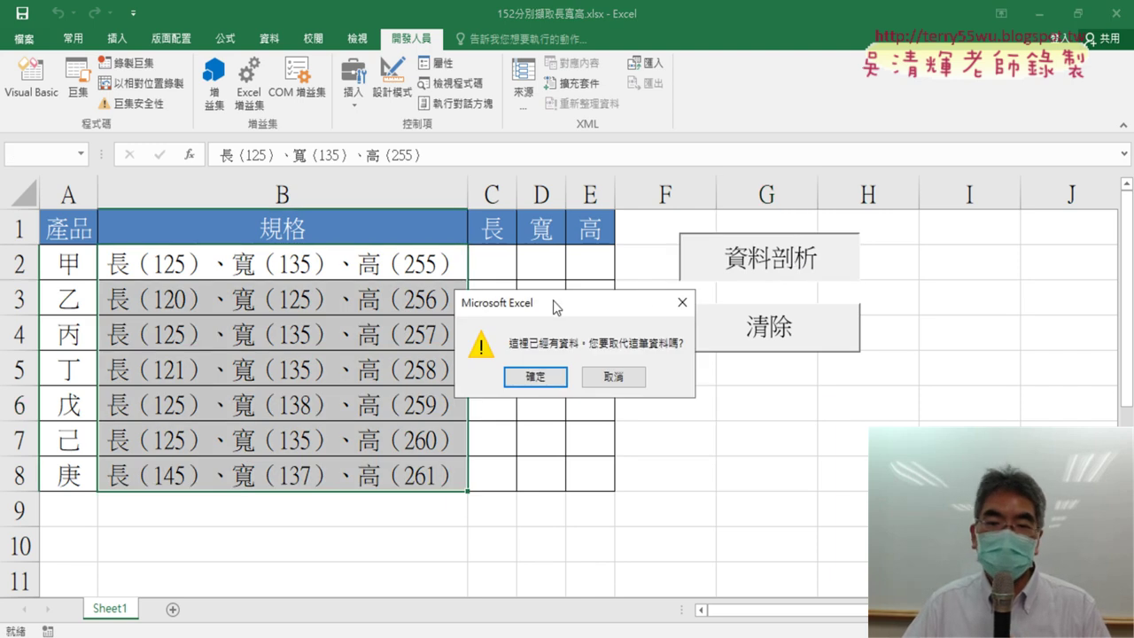
left_click_drag(553, 301, 568, 164)
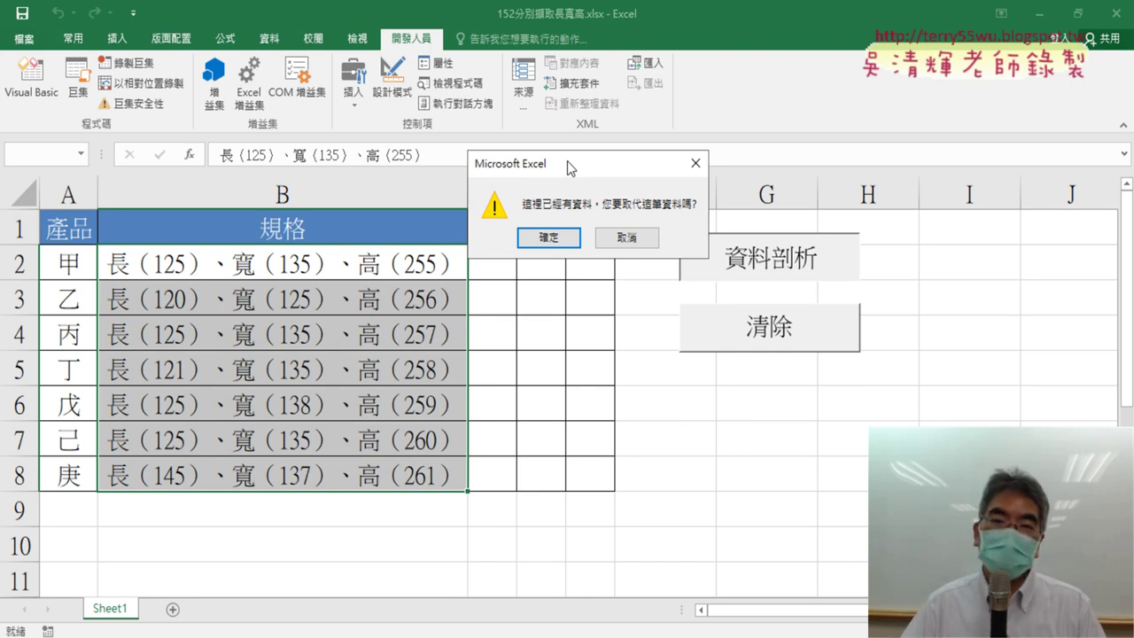
left_click(631, 241)
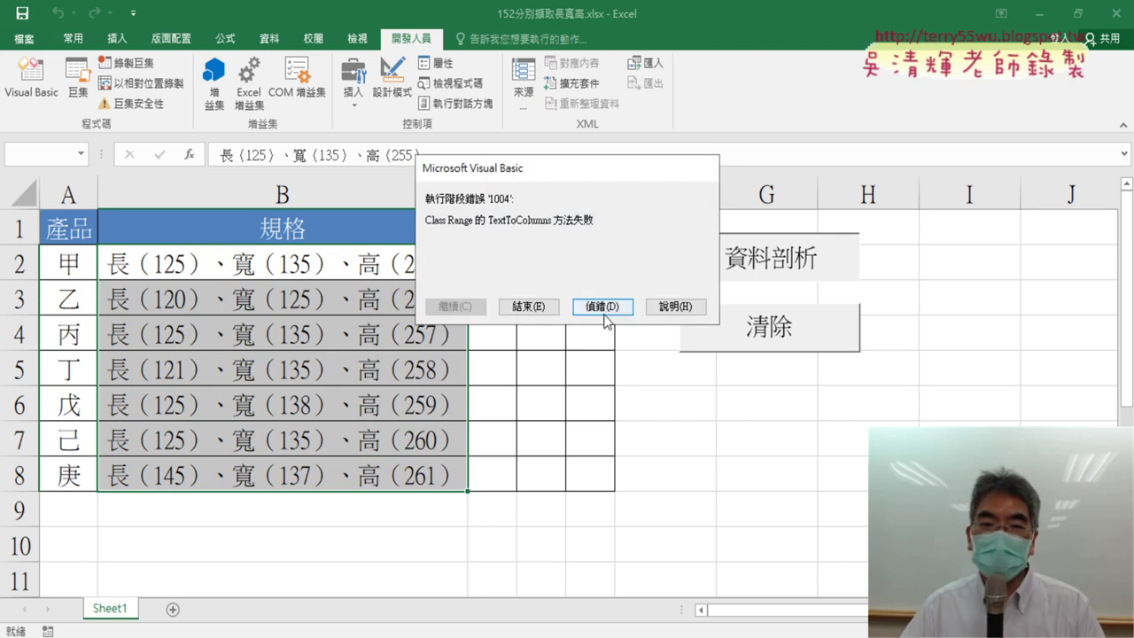
left_click(531, 306)
left_click(658, 413)
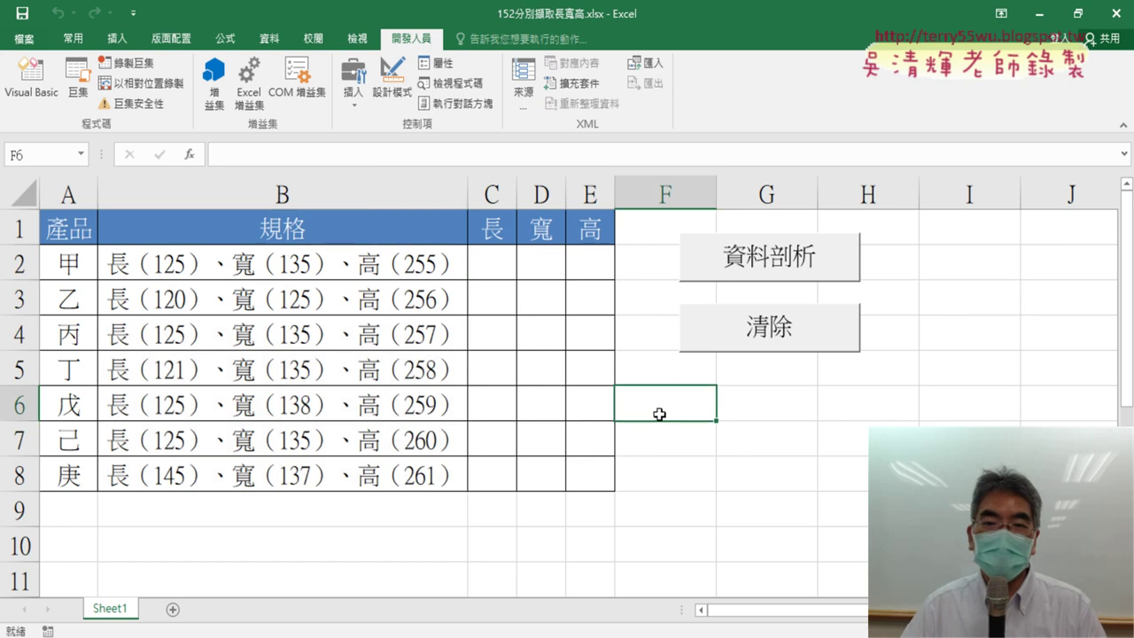
- Run 資料剖析 and accept the replace prompt, then clear the results with 清除 and rerun 資料剖析
left_click(785, 271)
left_click(535, 377)
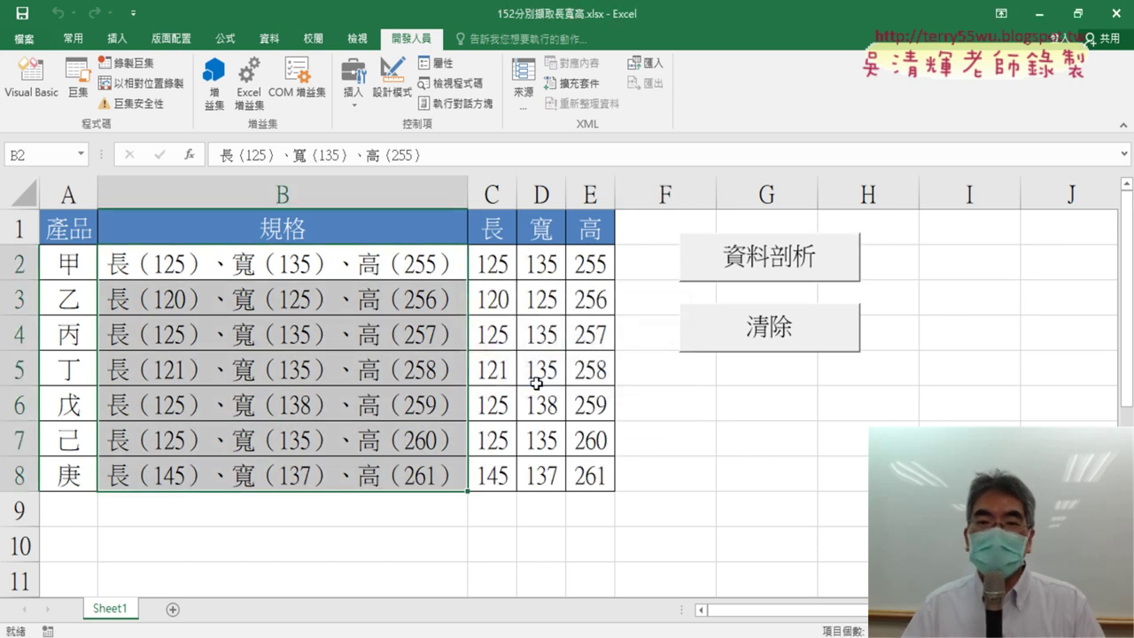
left_click(804, 341)
left_click(792, 261)
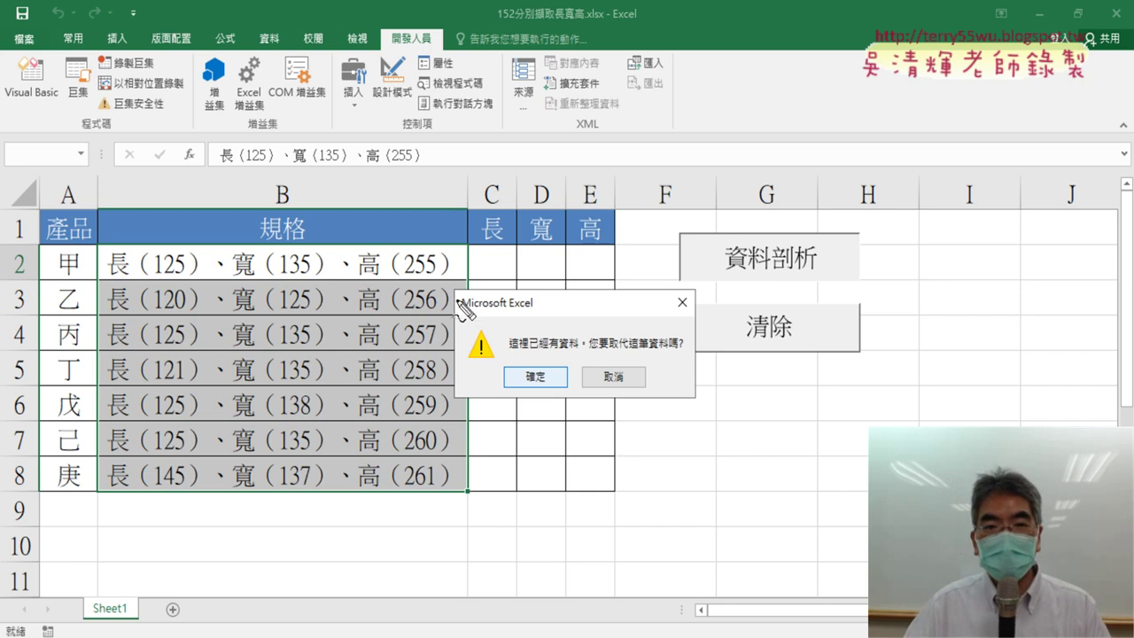
- Confirm the replace prompt so 長/寬/高 fill with split dimensions, e.g. 125, 135, 255 in row 2
mouse_move(457, 303)
left_mouse_down()
mouse_move(719, 287)
mouse_move(438, 391)
left_mouse_up()
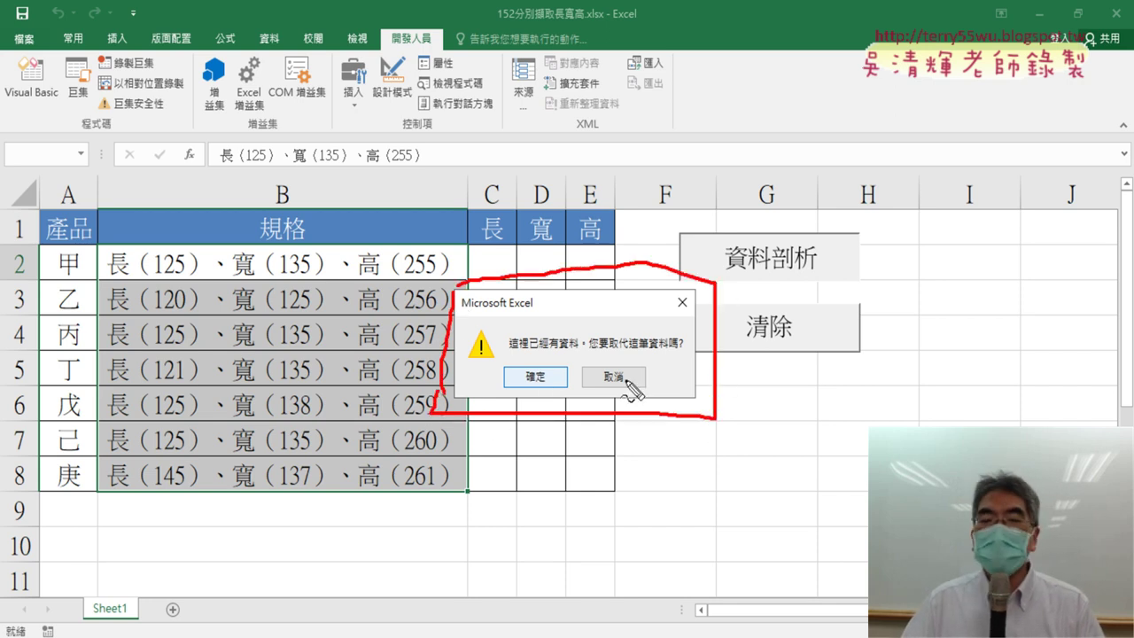
left_click_drag(714, 178, 635, 296)
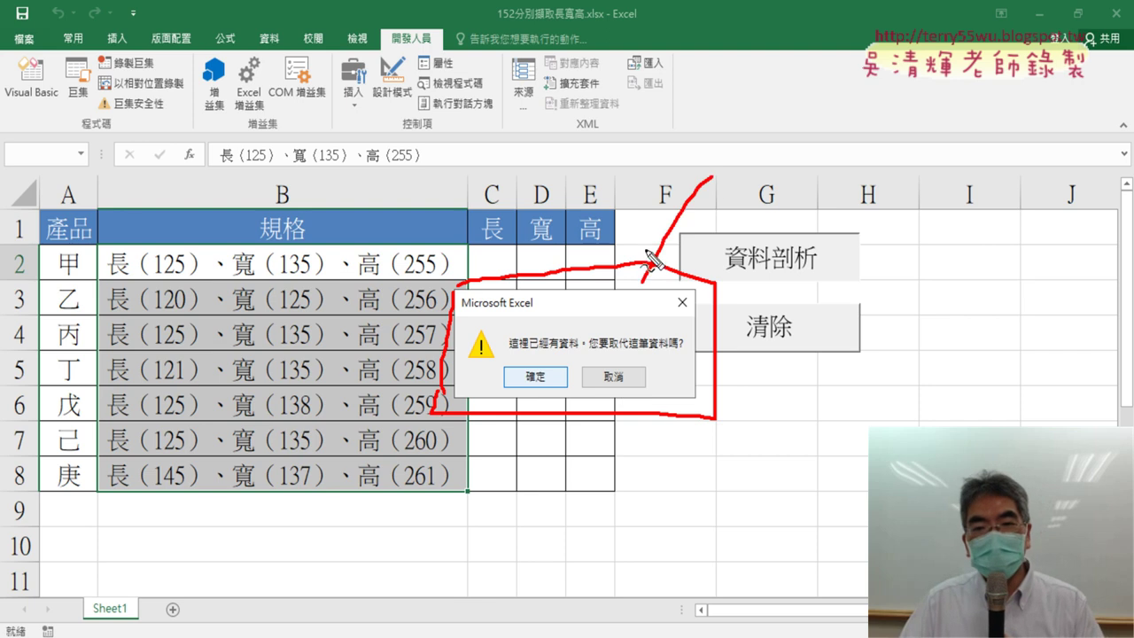
mouse_move(658, 229)
left_mouse_down()
mouse_move(633, 296)
mouse_move(710, 262)
left_mouse_up()
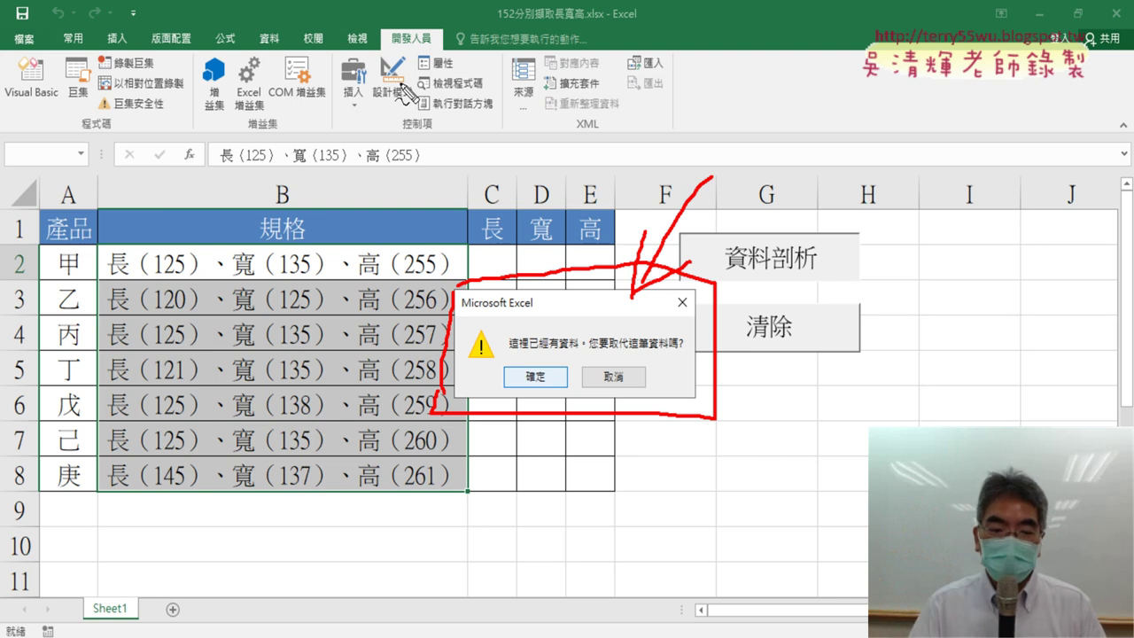
key("Escape")
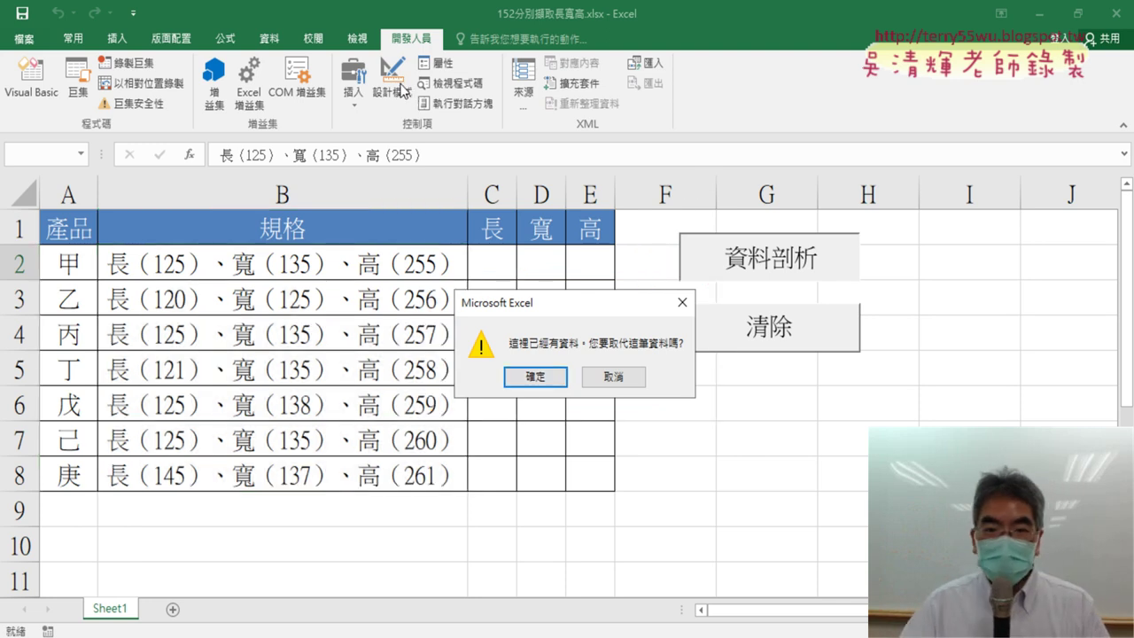
left_click(547, 379)
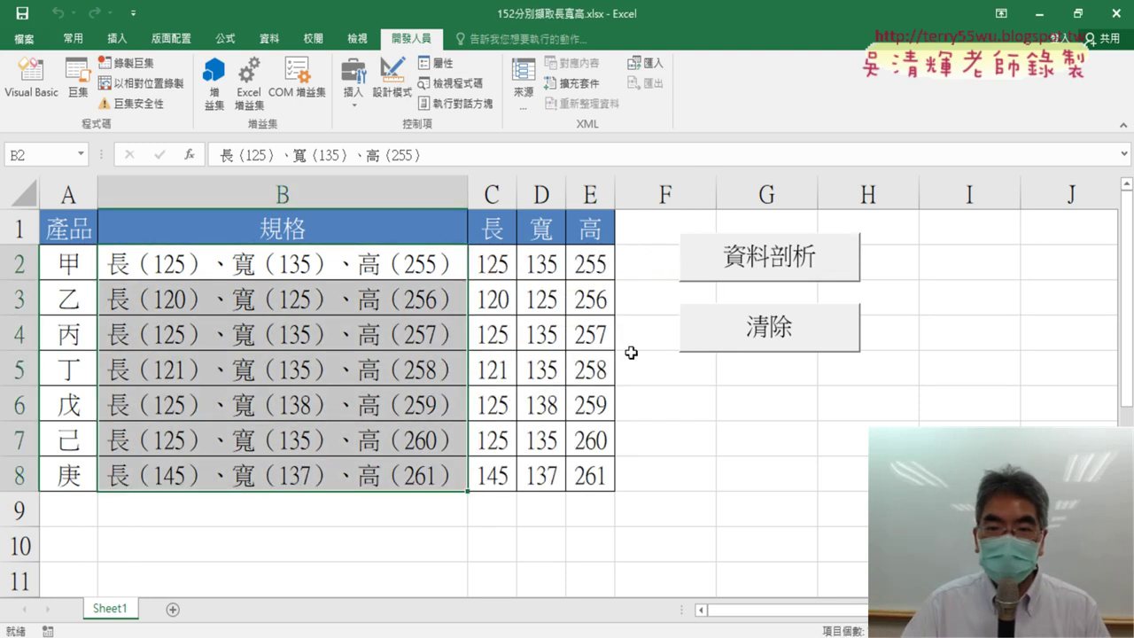
- Open the 資料剖析 macro's code and insert an indented blank line after Sub 資料剖析()
right_click(771, 256)
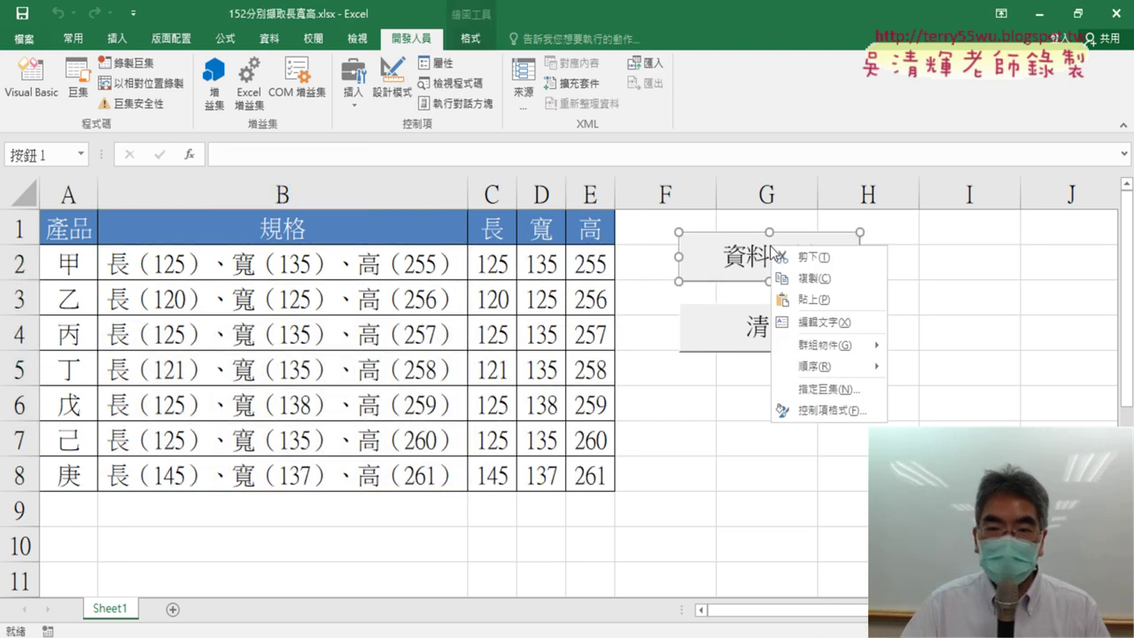
left_click(81, 94)
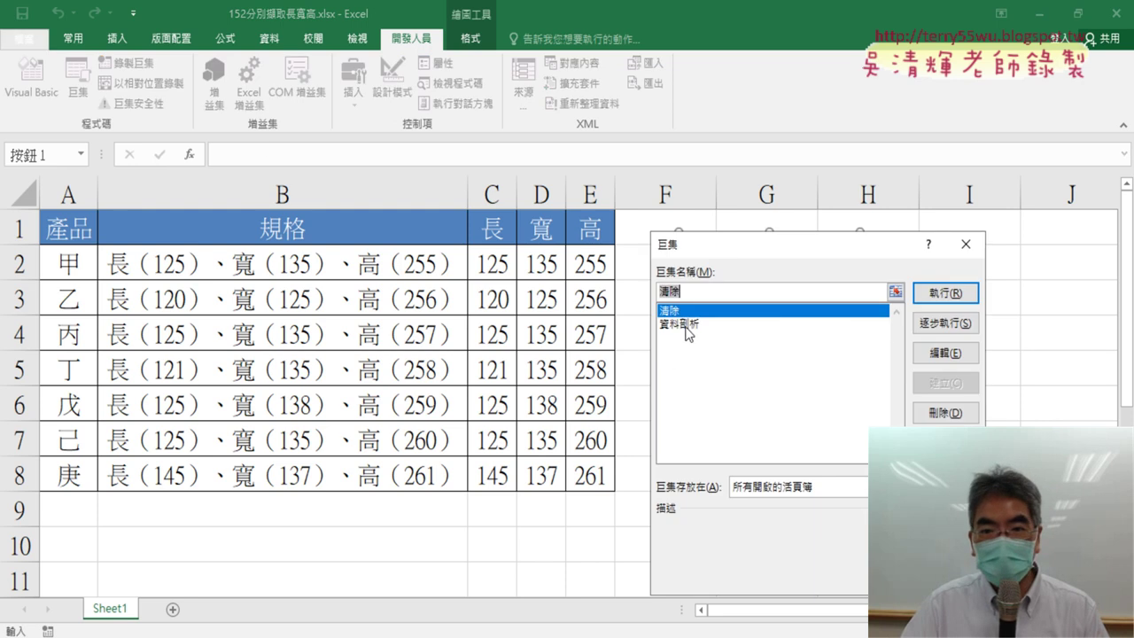
left_click(688, 326)
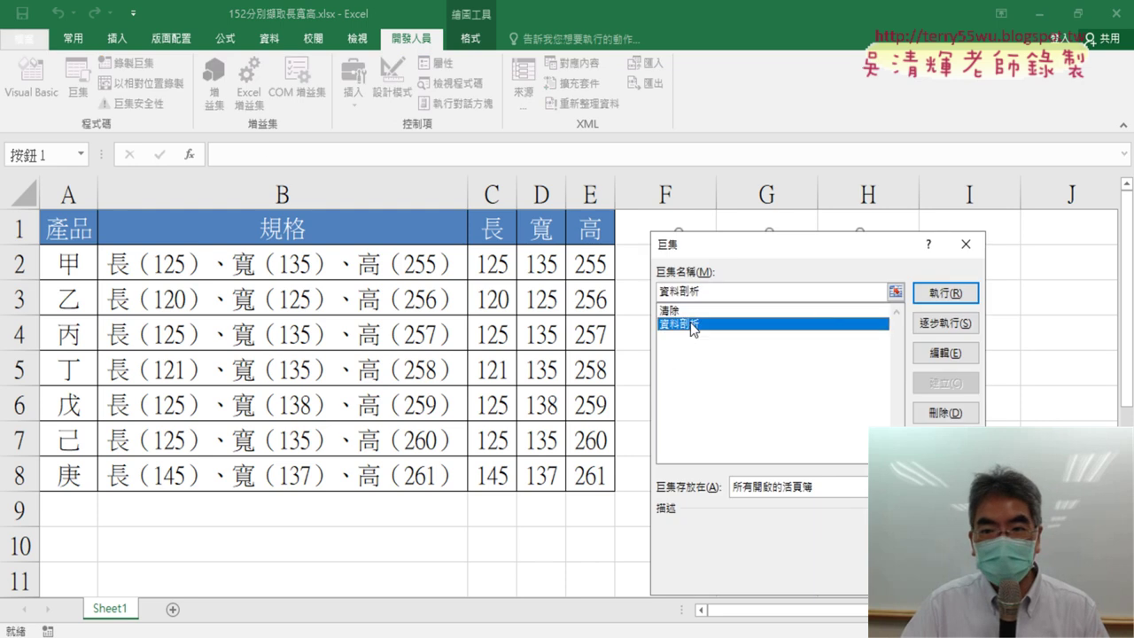
left_click(944, 353)
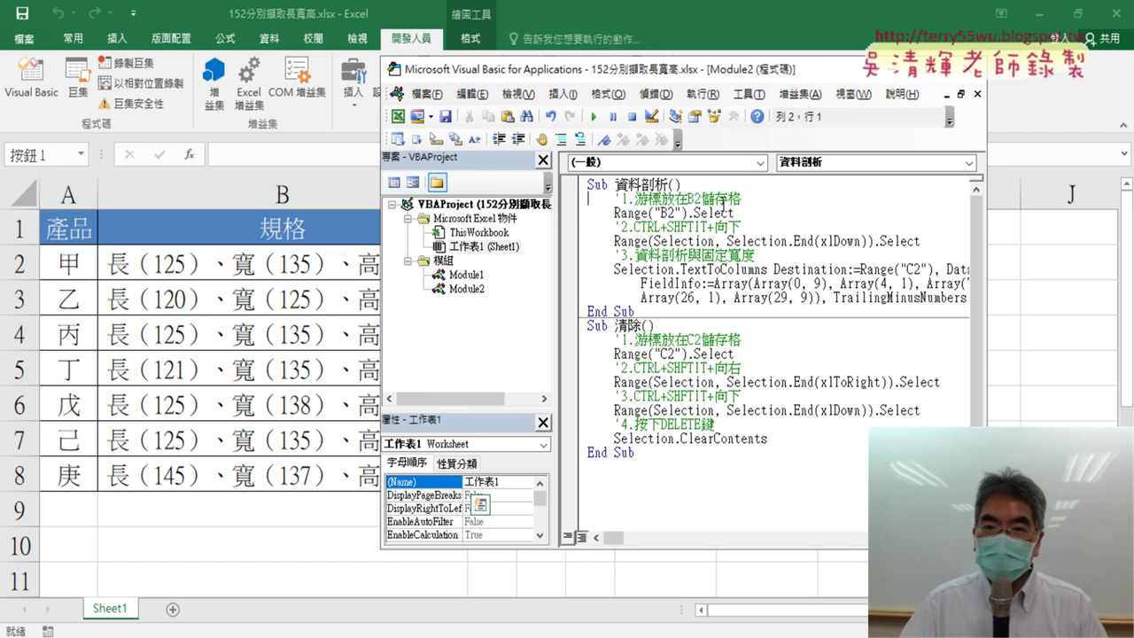
left_click(717, 184)
key("Return")
key("Tab")
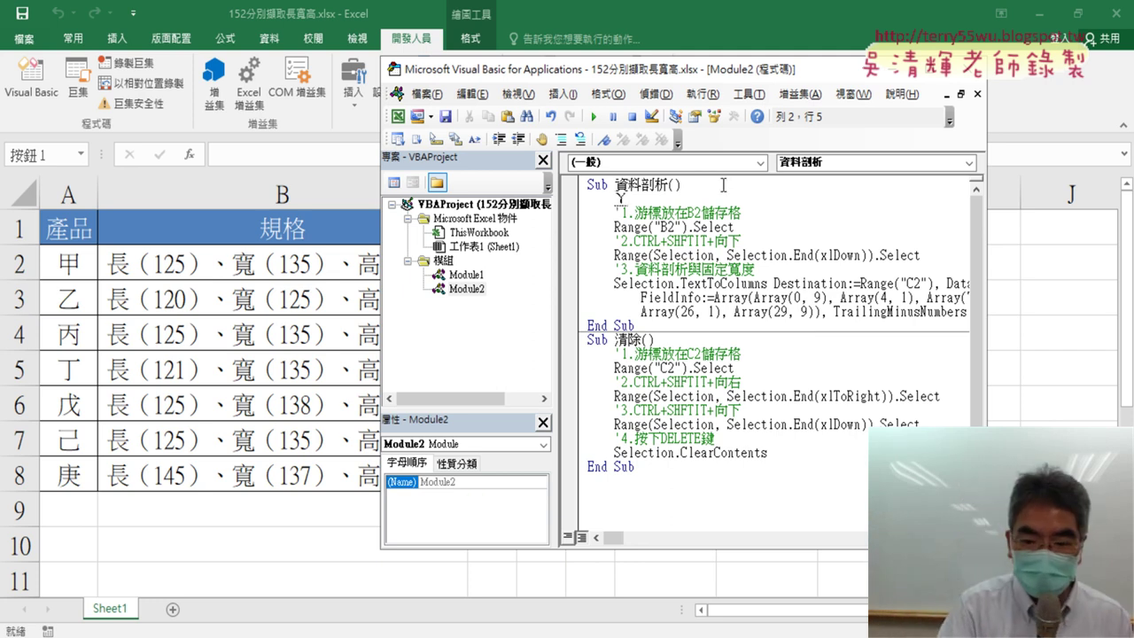
- Type 'application.' on the new line to bring up the member list
type("a")
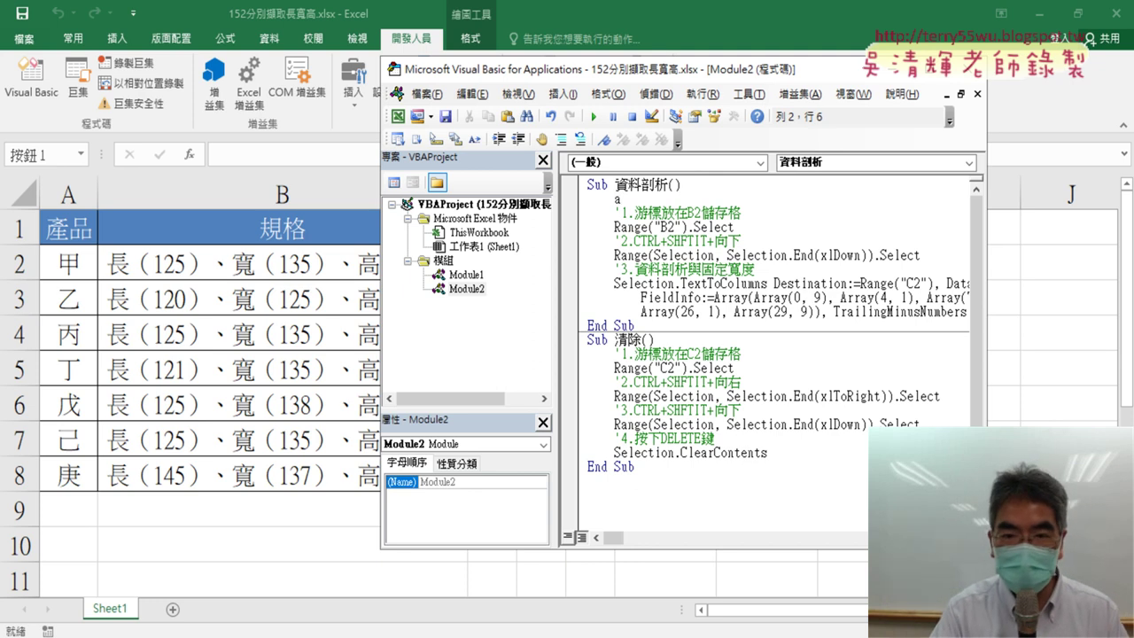
type("pp")
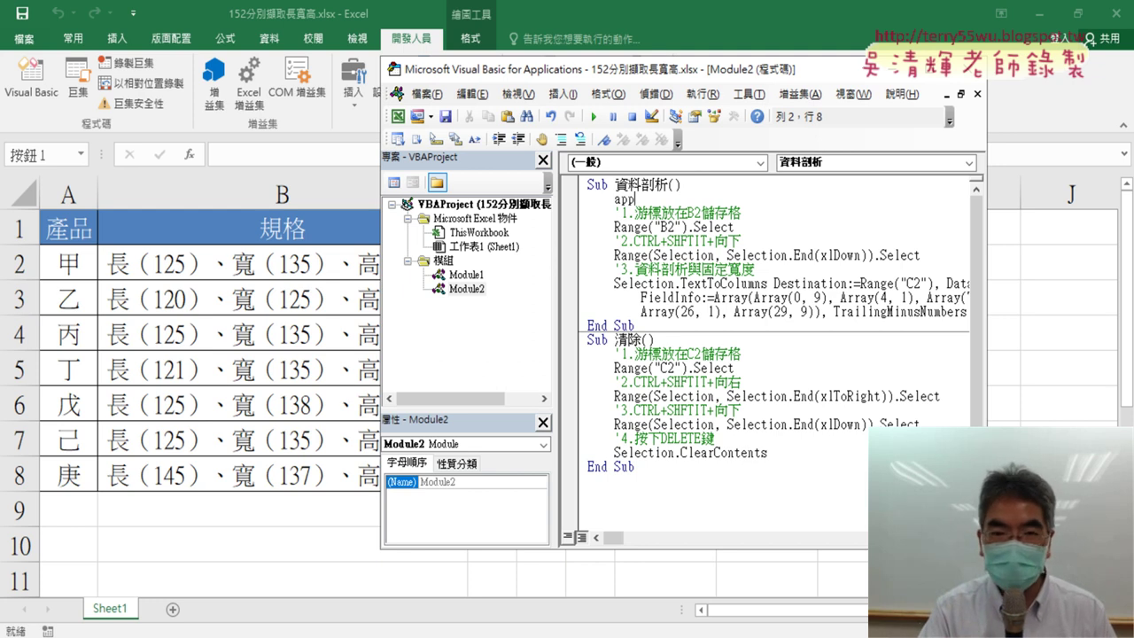
type("lic")
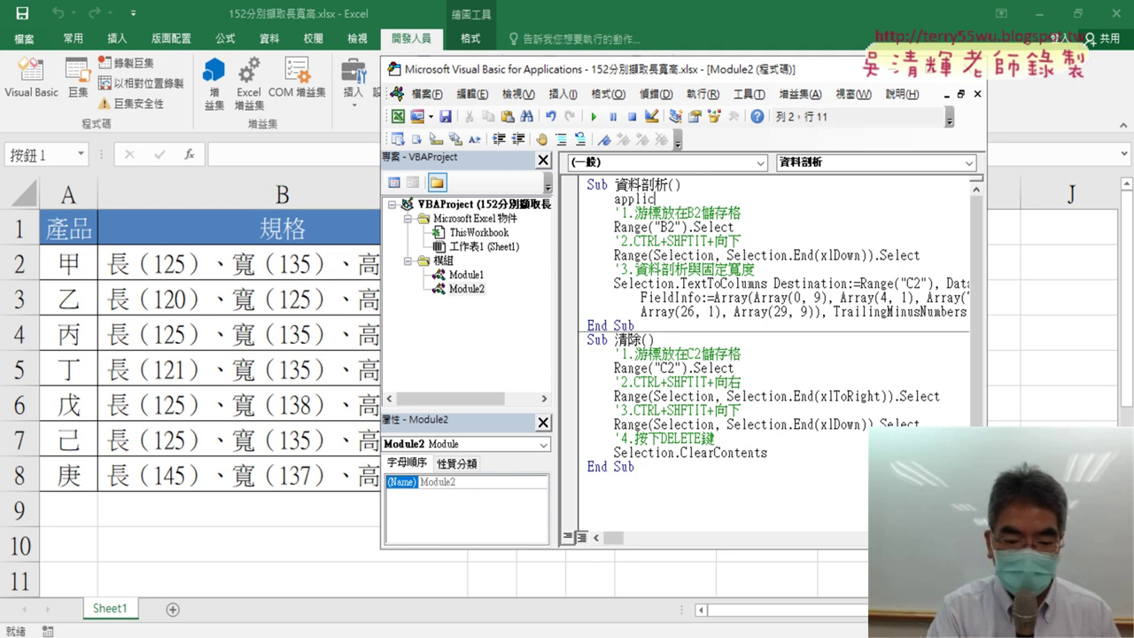
type("ation")
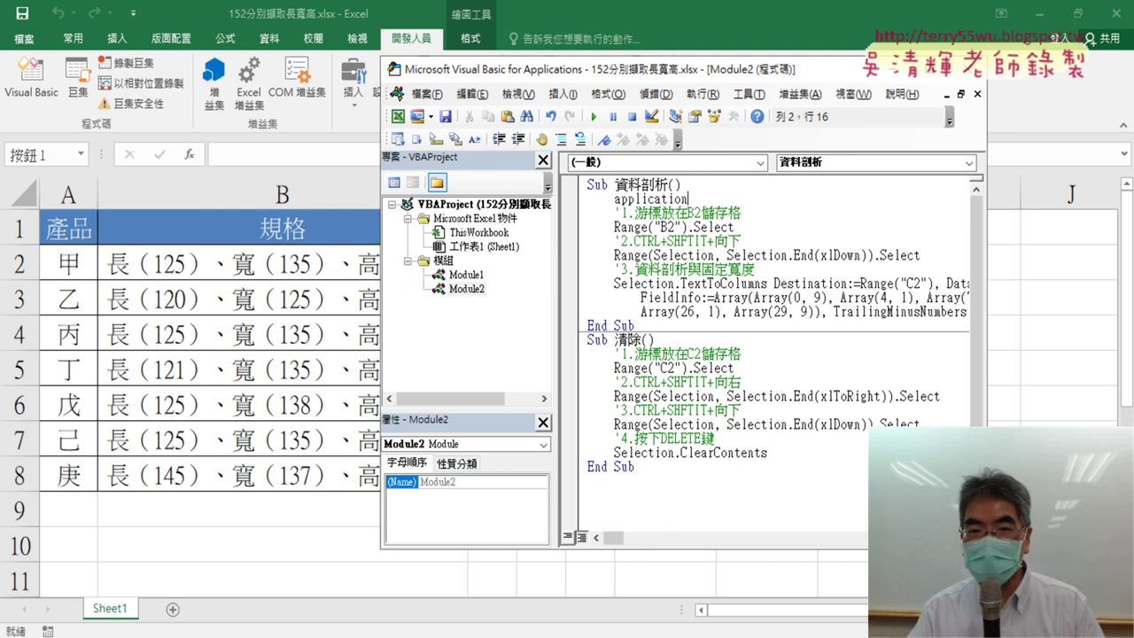
type(".")
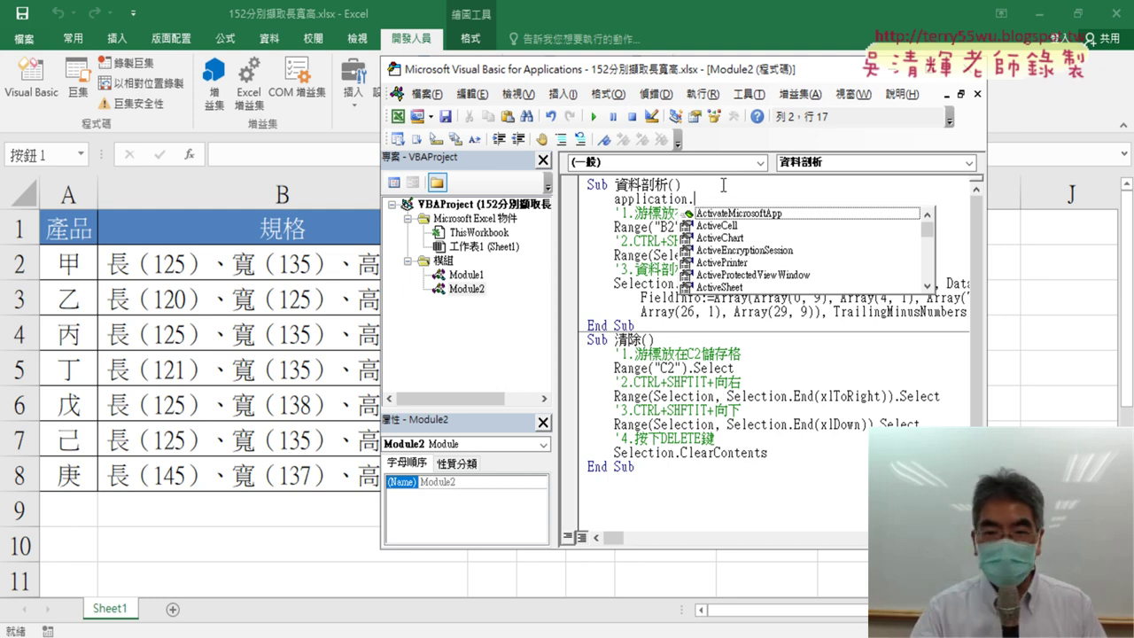
key("BackSpace")
type(".")
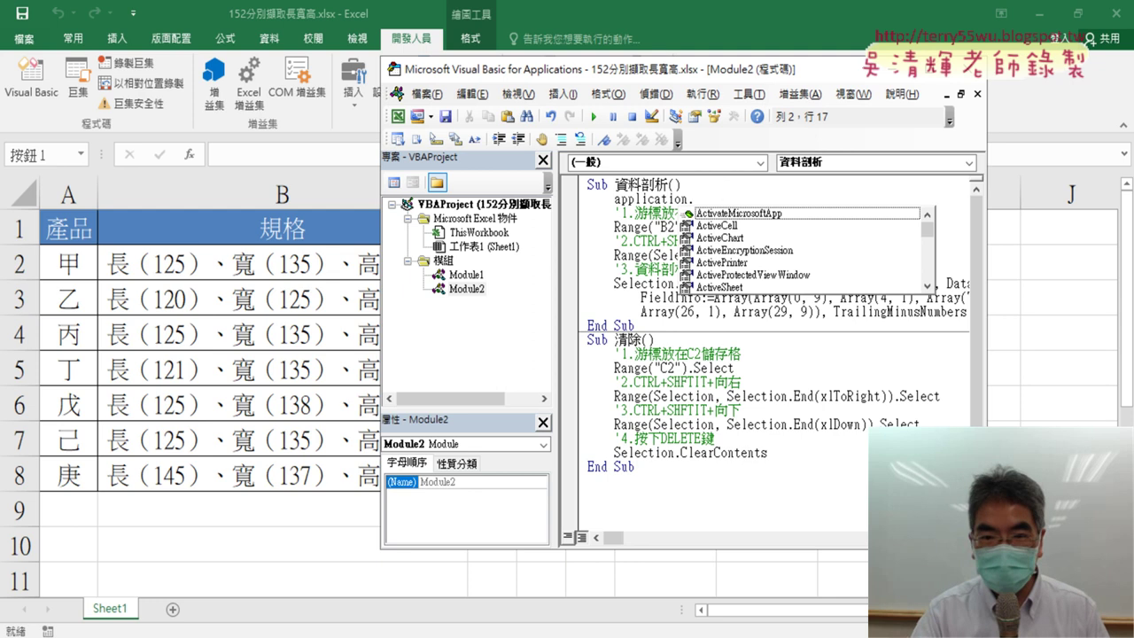
key("BackSpace")
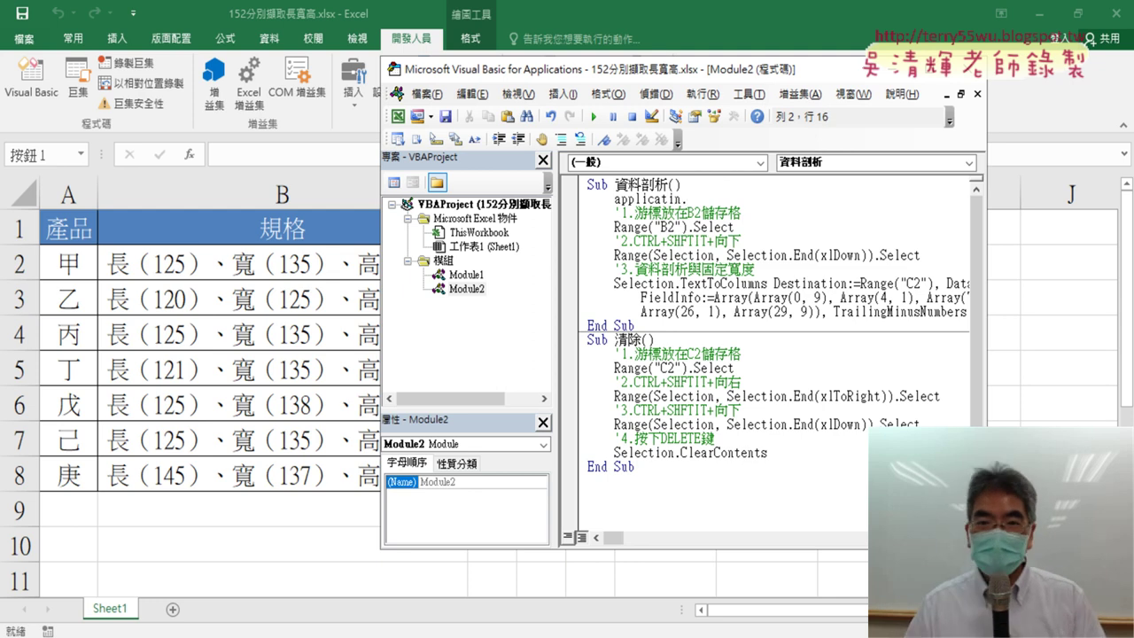
type(".")
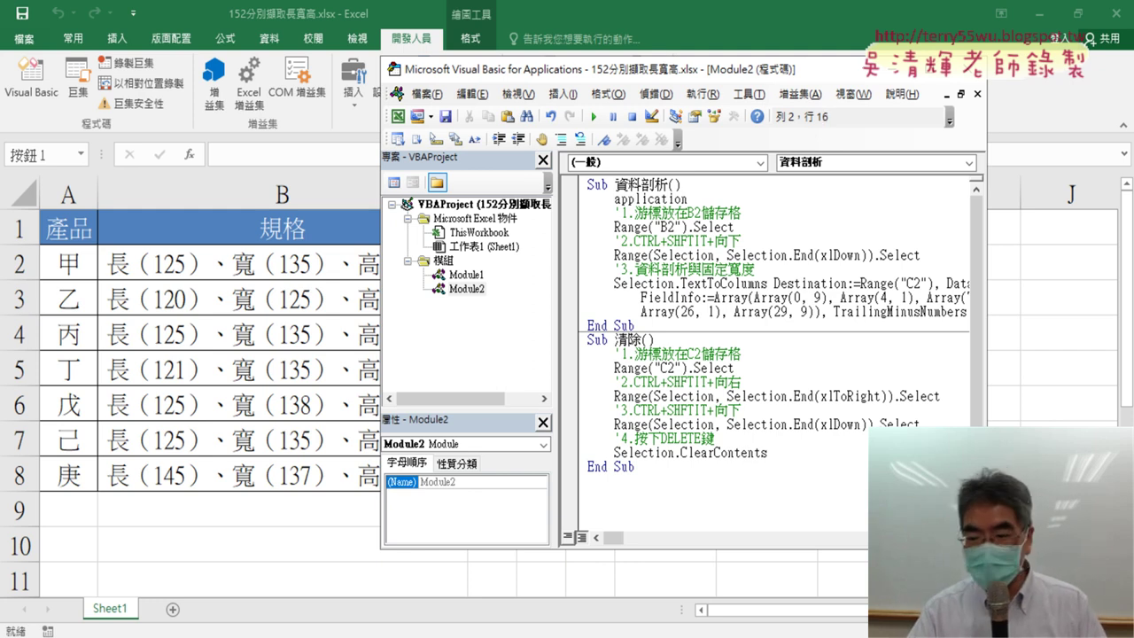
type(".")
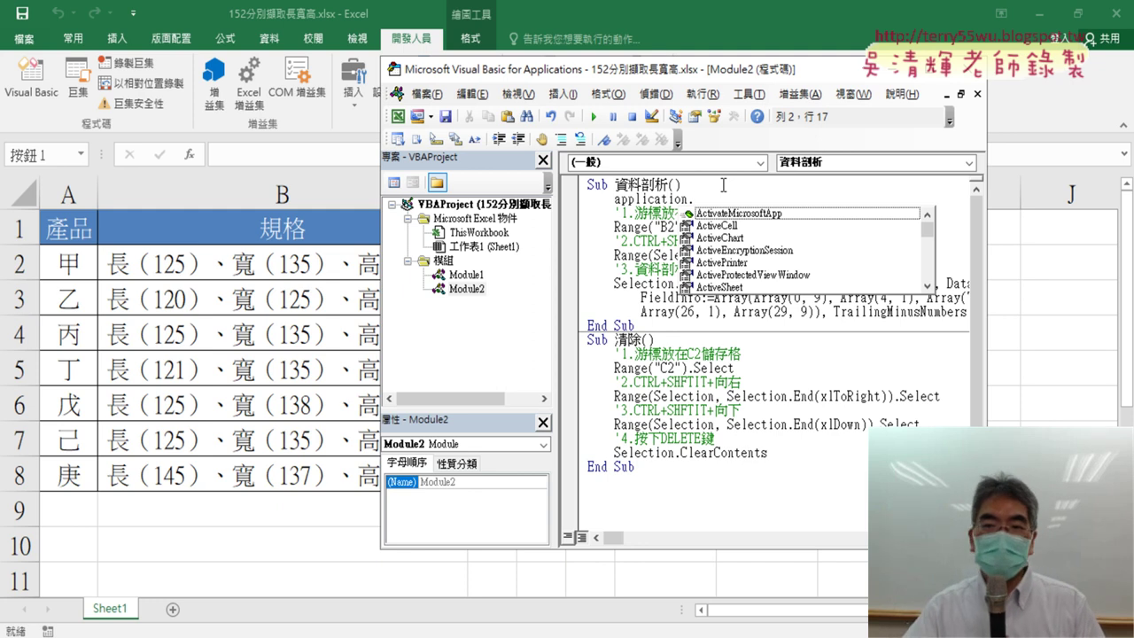
- Browse the Application members and type 'di' to narrow the list toward DisplayAlerts
left_click(734, 215)
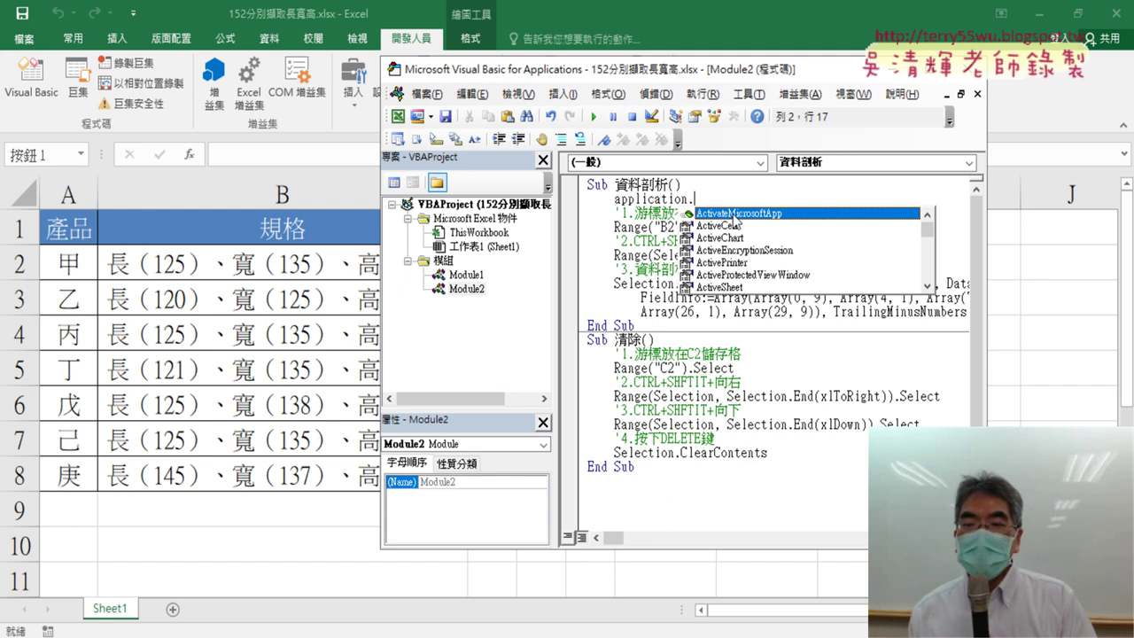
key("Down")
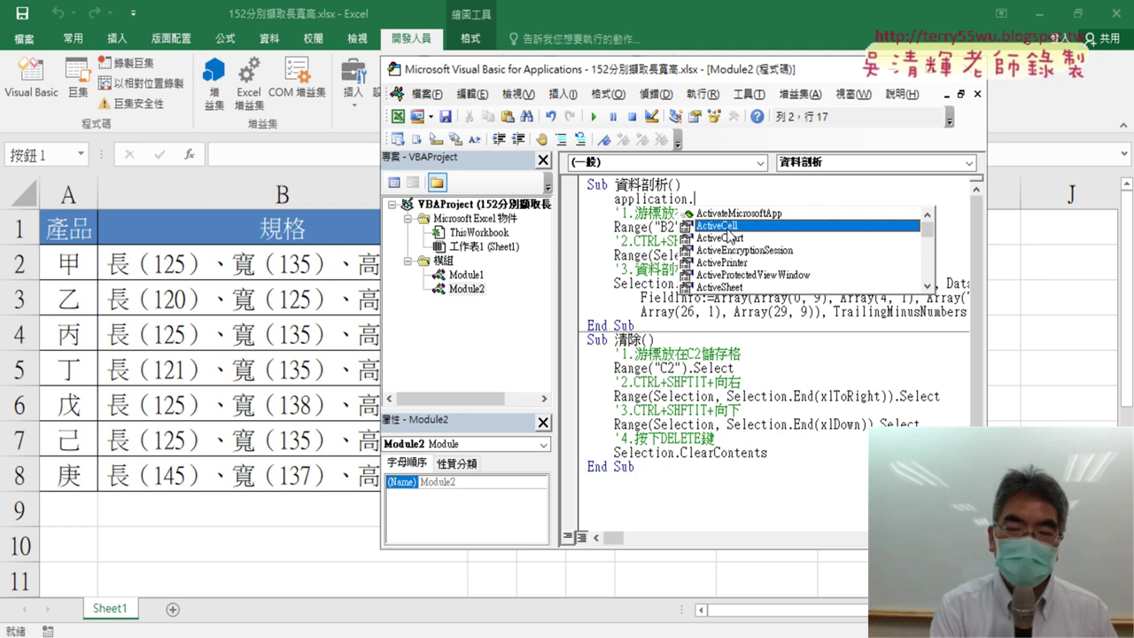
type("d")
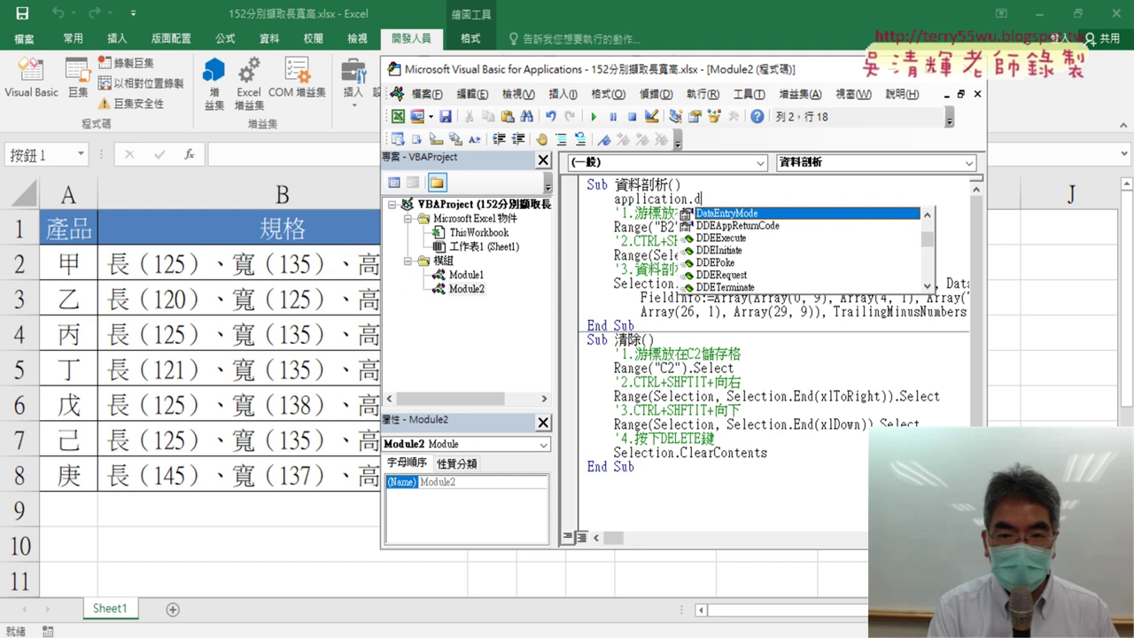
type("i")
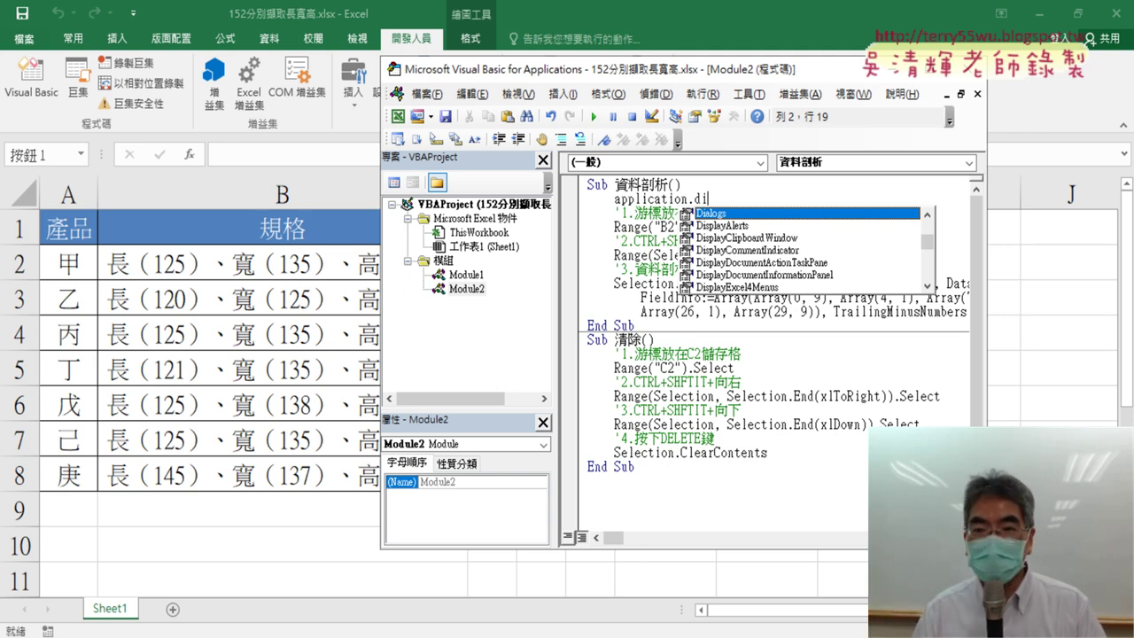
key("Down")
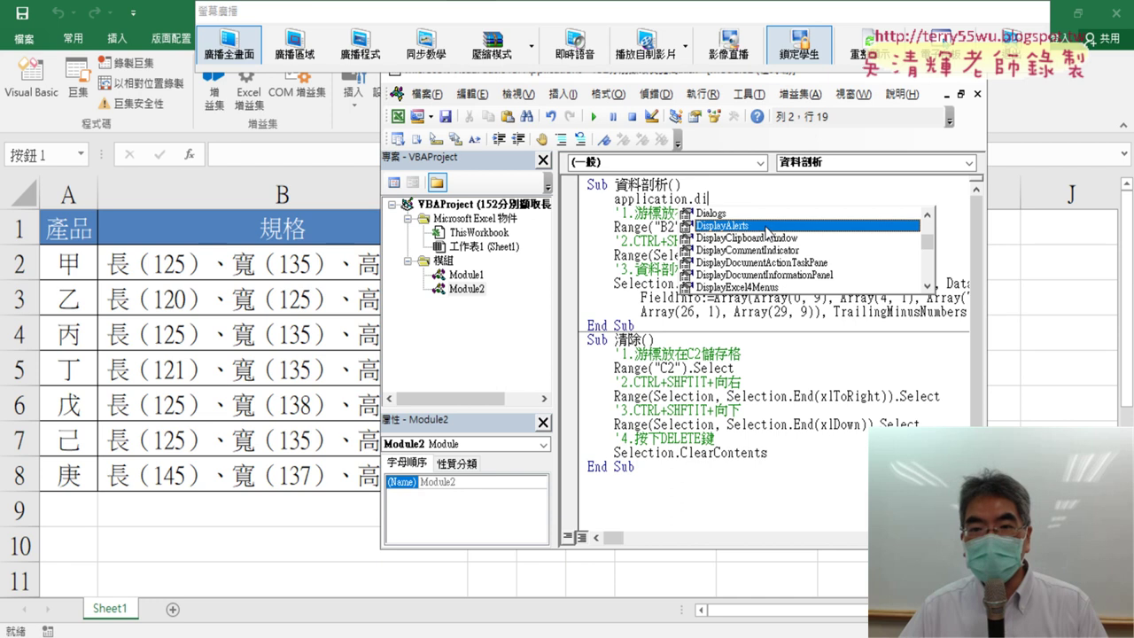
- Complete the line as Application.DisplayAlerts = False from IntelliSense and highlight the statement
double_click(767, 227)
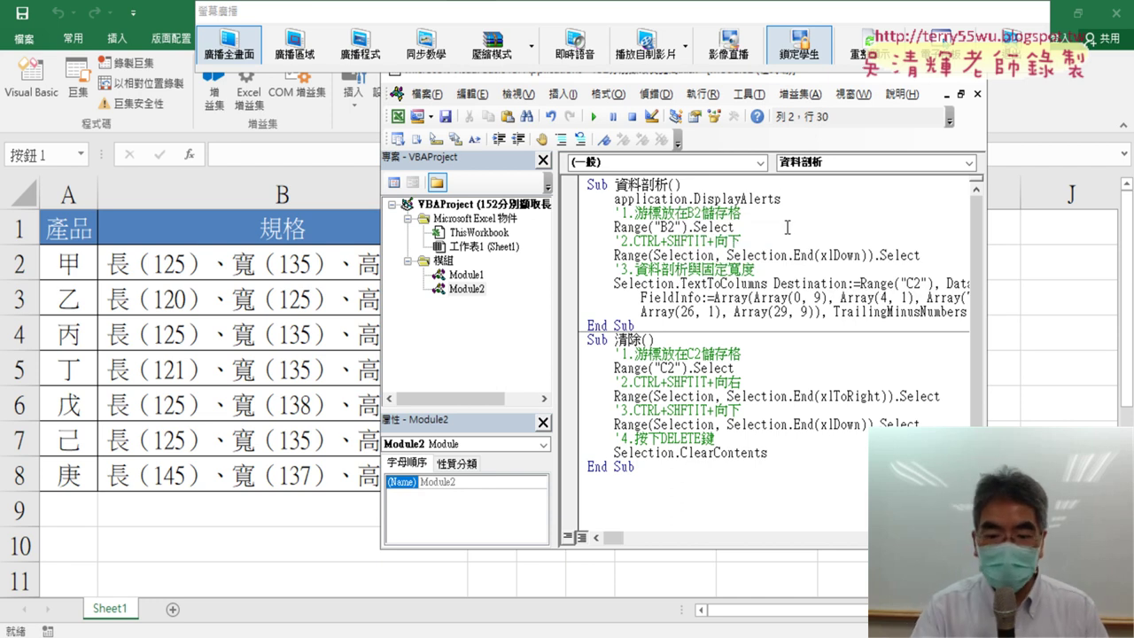
type("=")
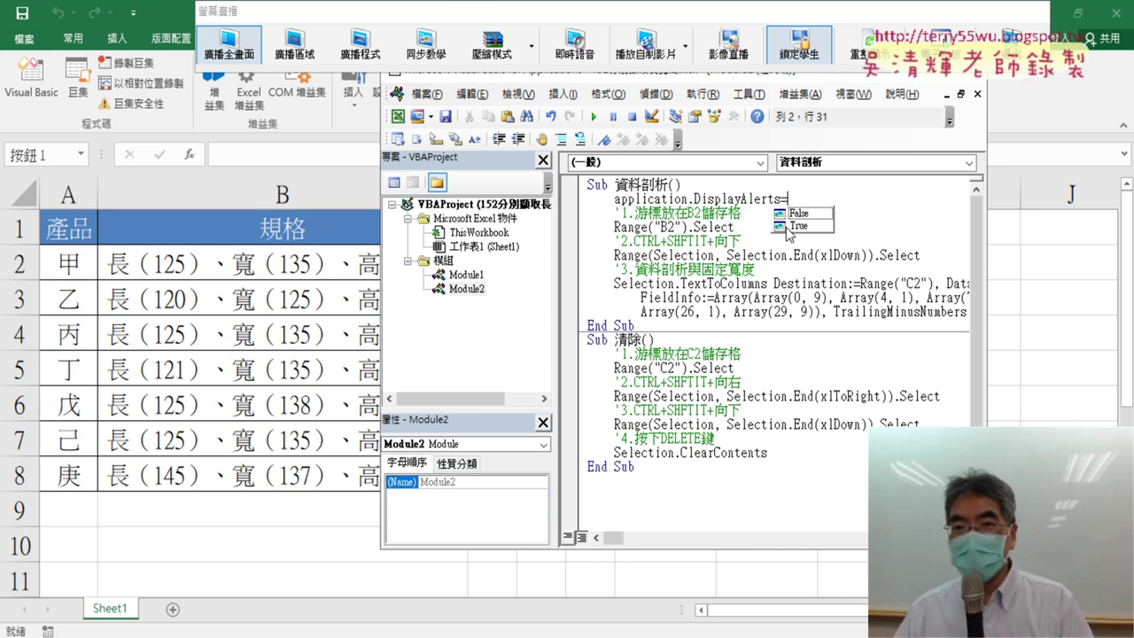
double_click(820, 213)
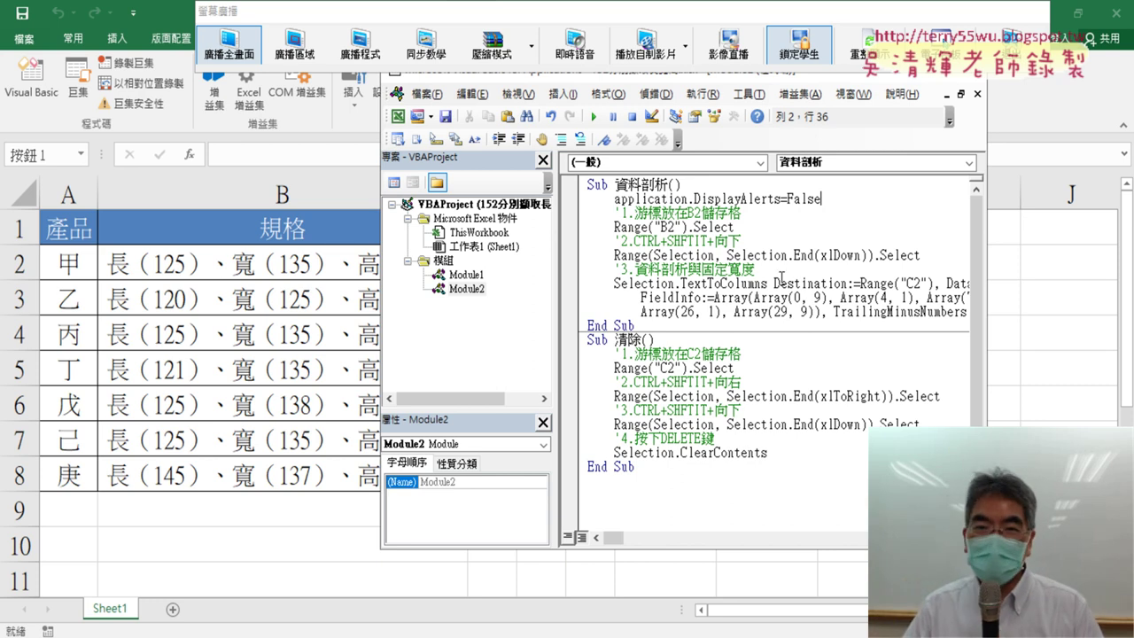
left_click_drag(834, 198, 614, 198)
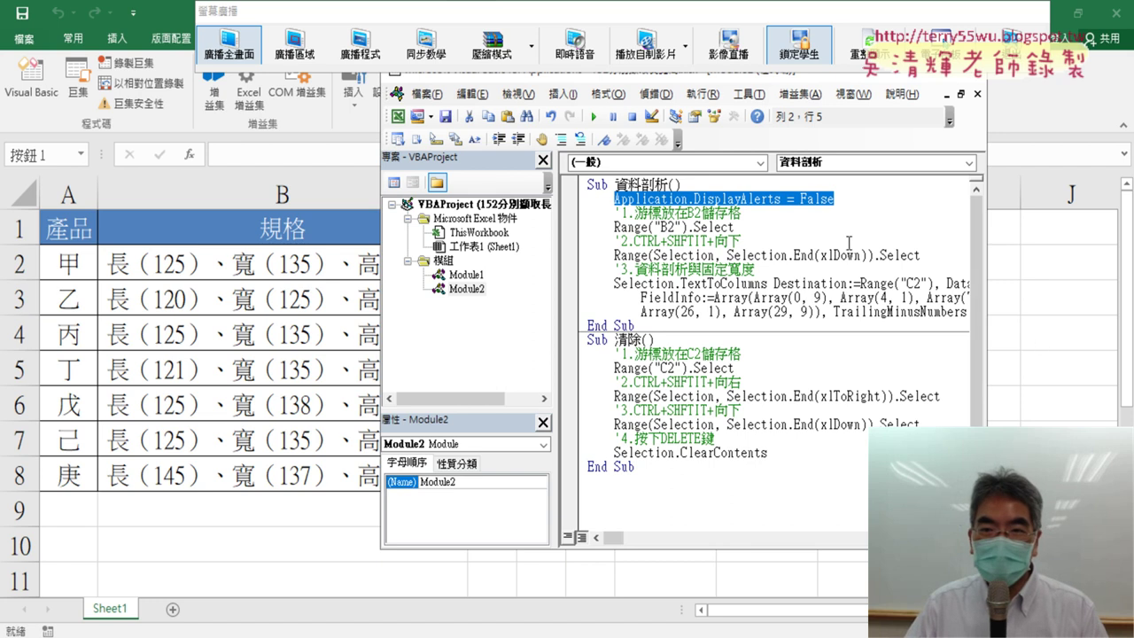
- Clear and re-split 長/寬/高 three times to confirm no prompt appears, then reopen Visual Basic
left_click(1023, 313)
left_click(1028, 314)
left_click(825, 337)
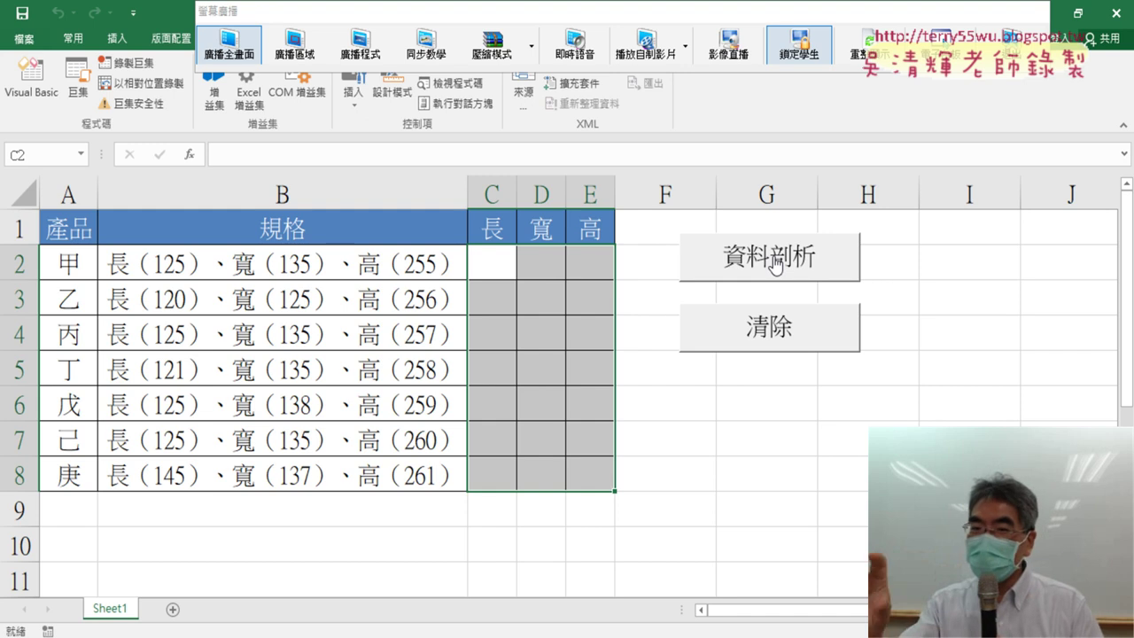
left_click(774, 265)
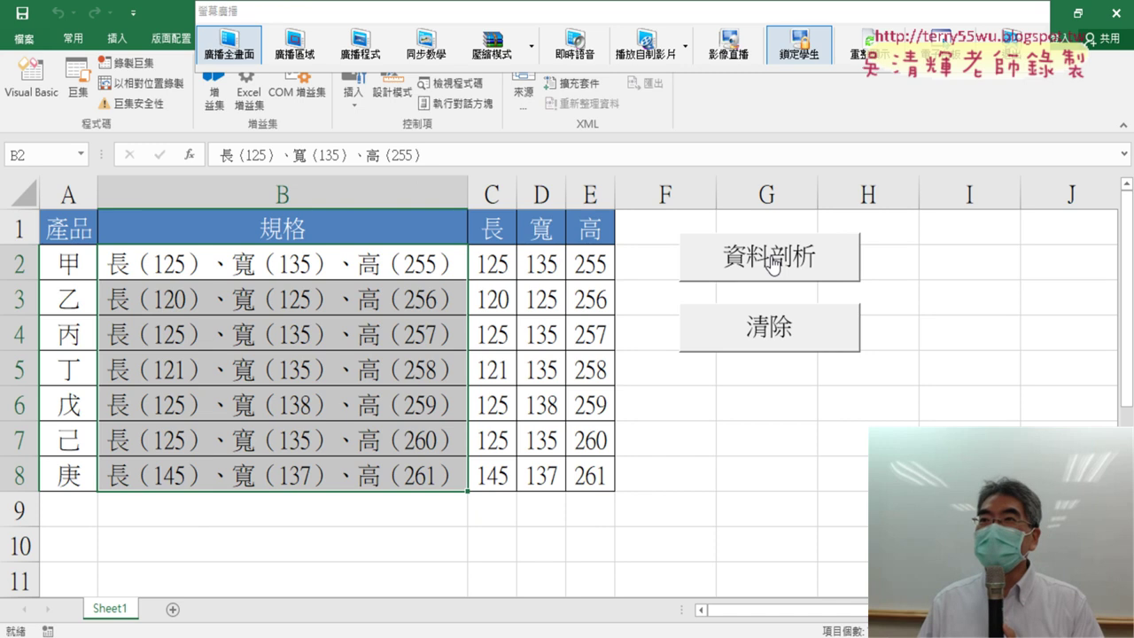
left_click(779, 344)
left_click(778, 276)
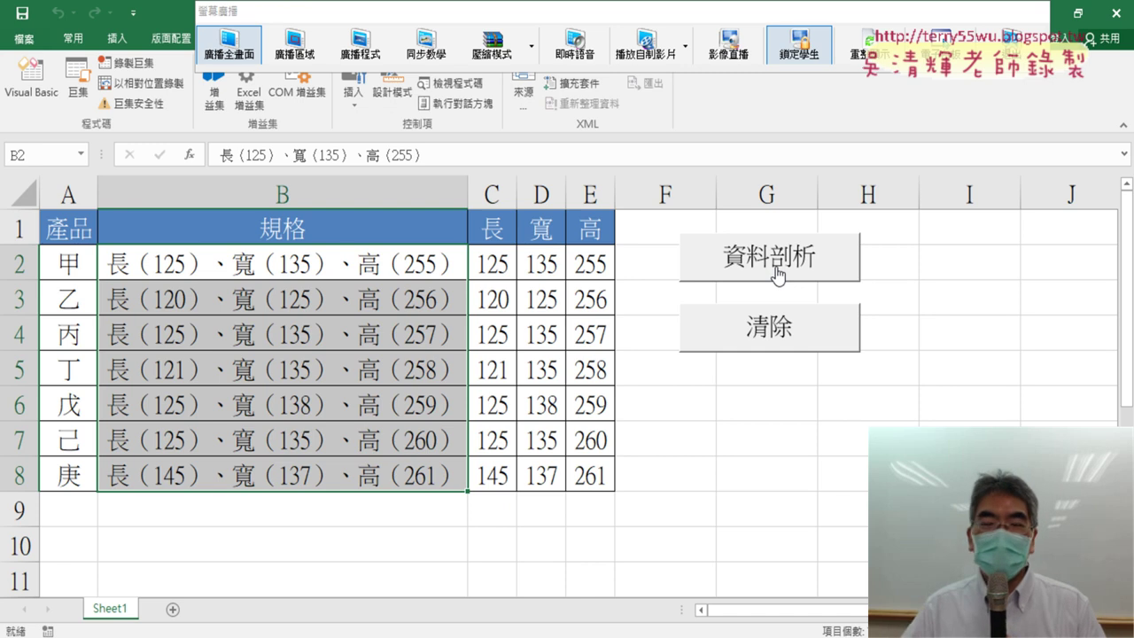
left_click(796, 334)
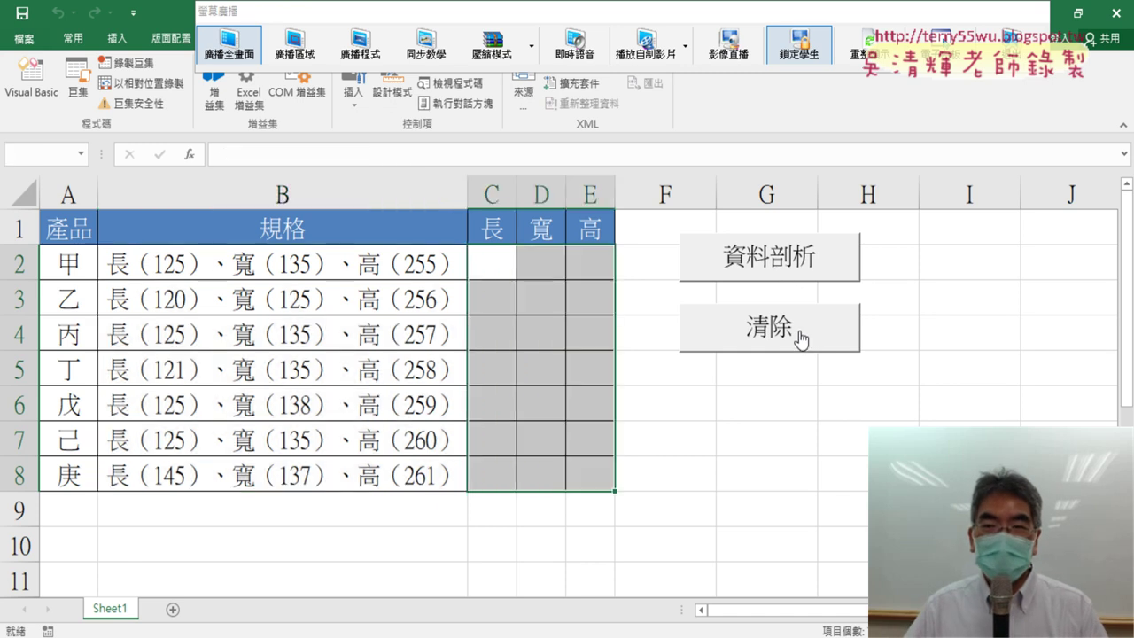
left_click(753, 269)
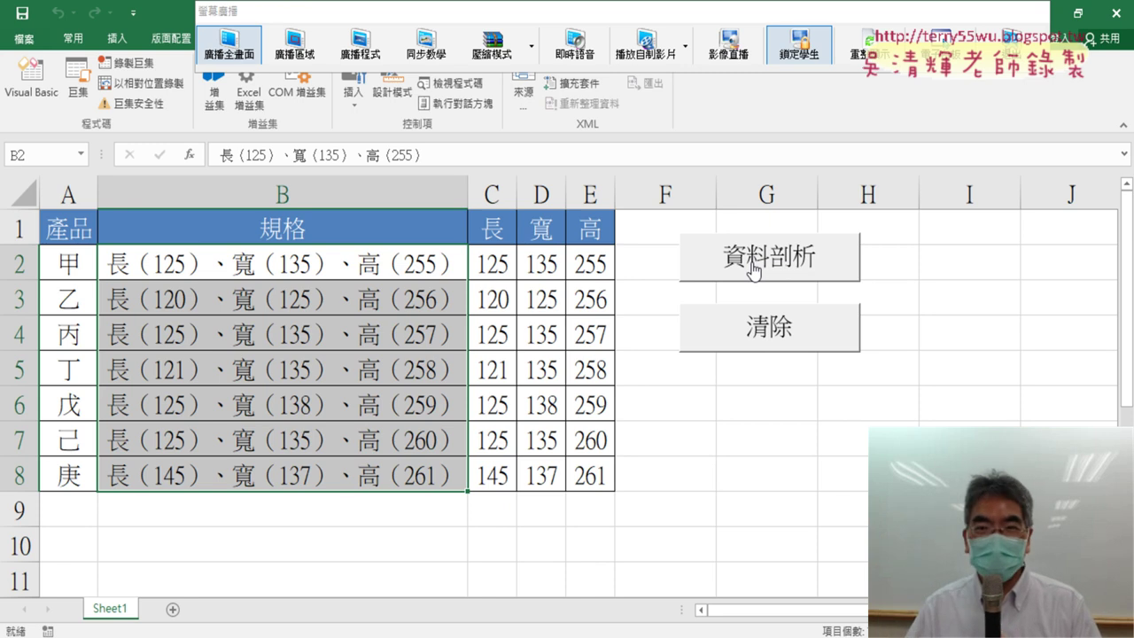
left_click(31, 78)
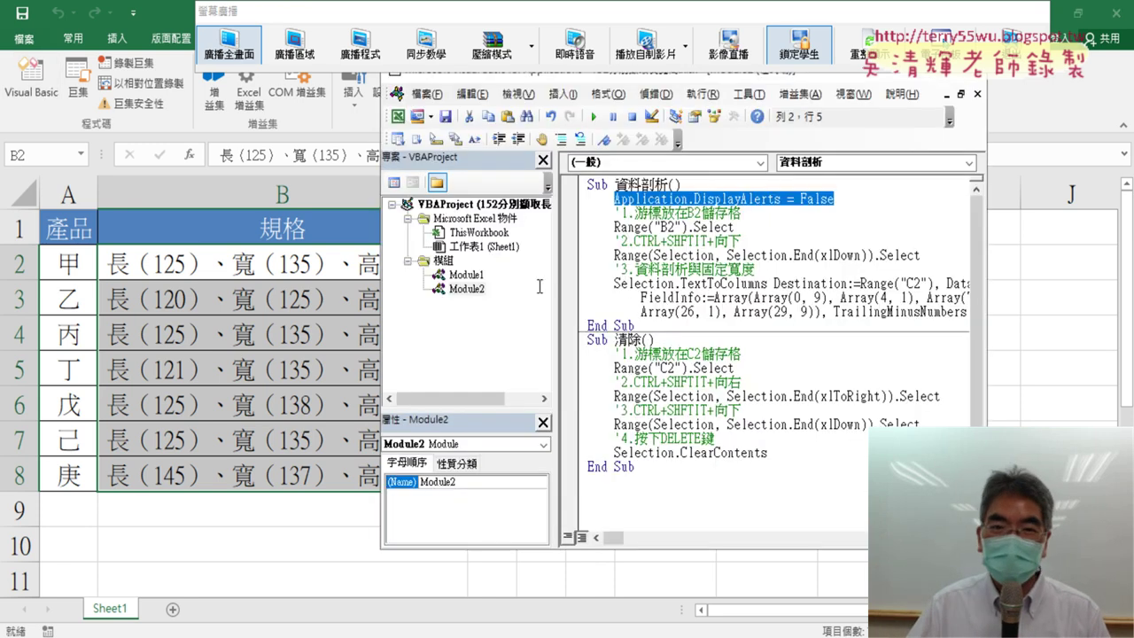
- Open a new indented line just above End Sub in 資料剖析
left_click_drag(836, 198, 613, 198)
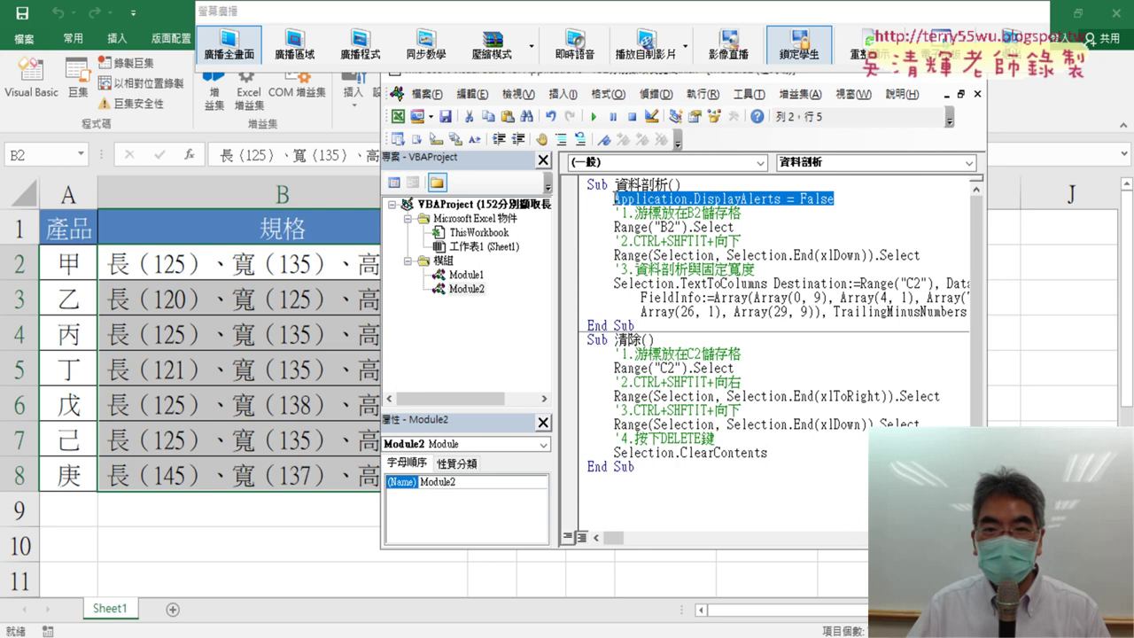
left_click(589, 325)
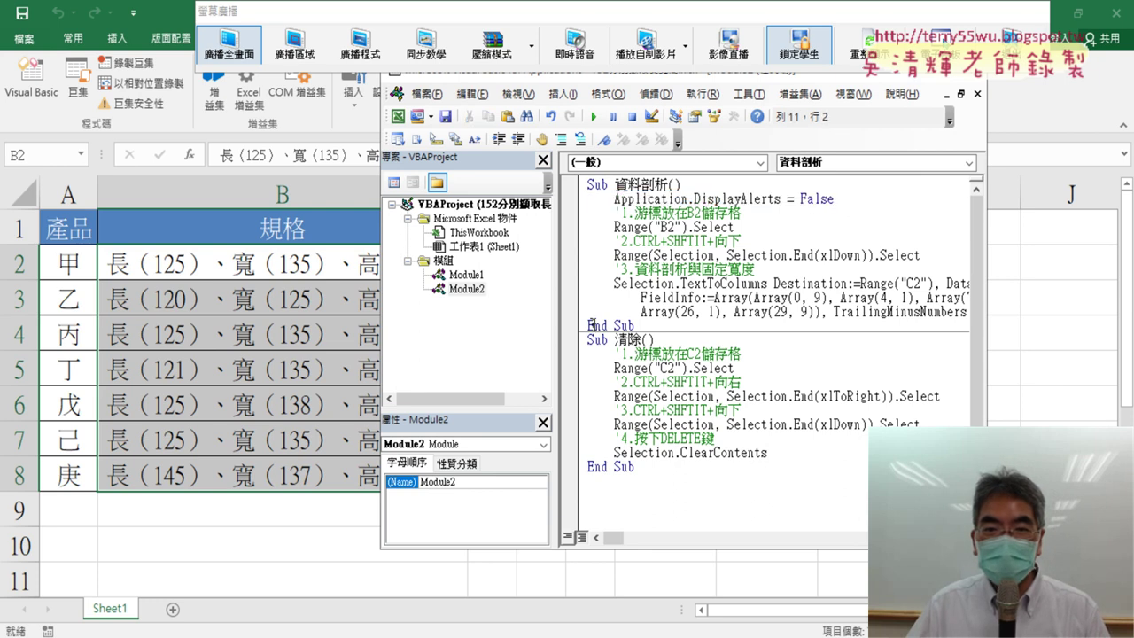
key("Return")
key("Up")
key("Tab")
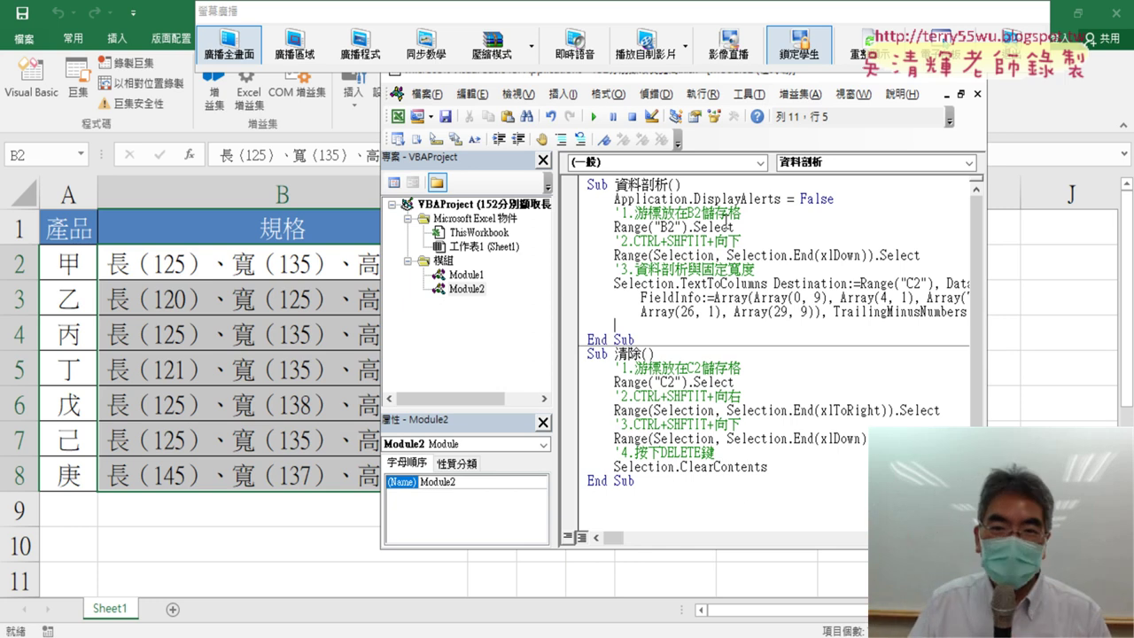
- Paste Application.DisplayAlerts onto the new line and complete it as = True
left_click_drag(614, 198, 782, 203)
key("ctrl+c")
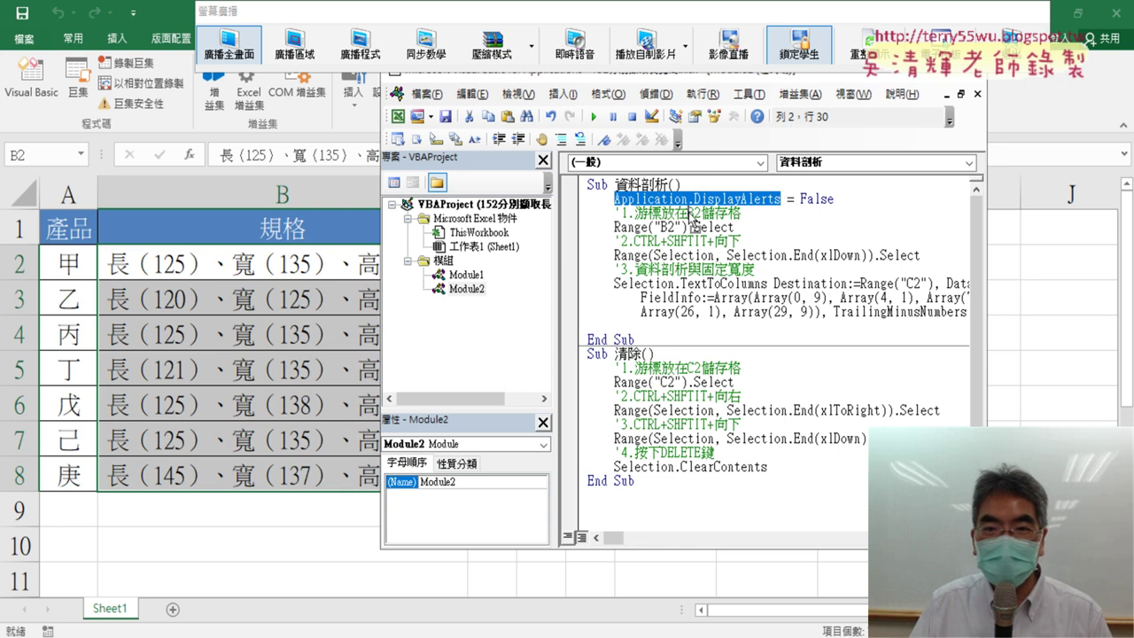
left_click(631, 332)
key("ctrl+v")
type("=")
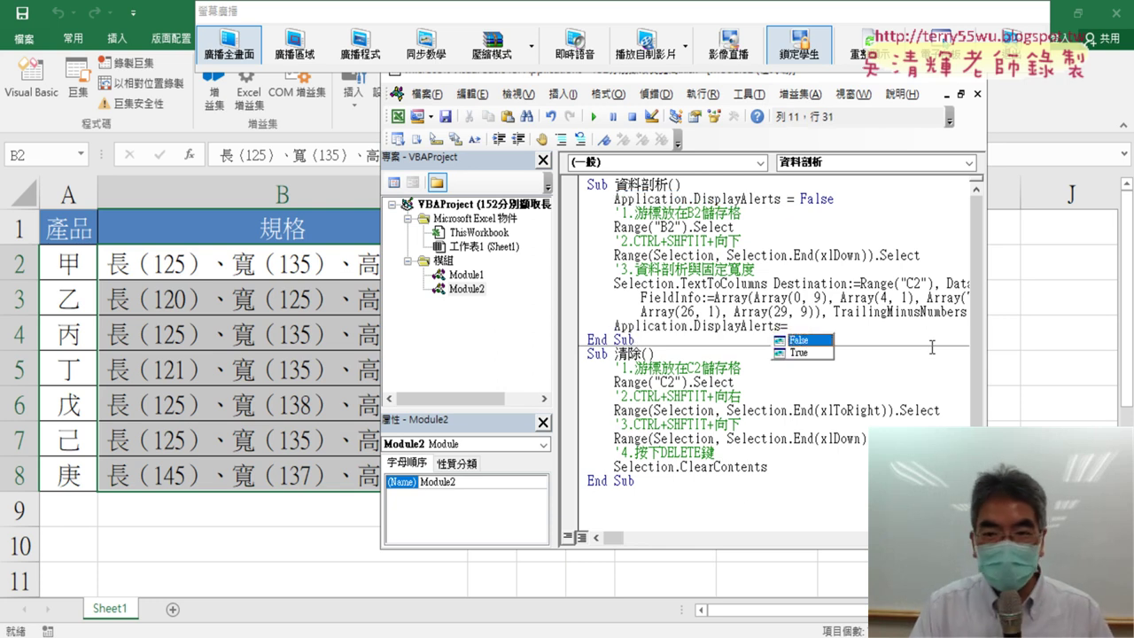
key("Down")
key("Tab")
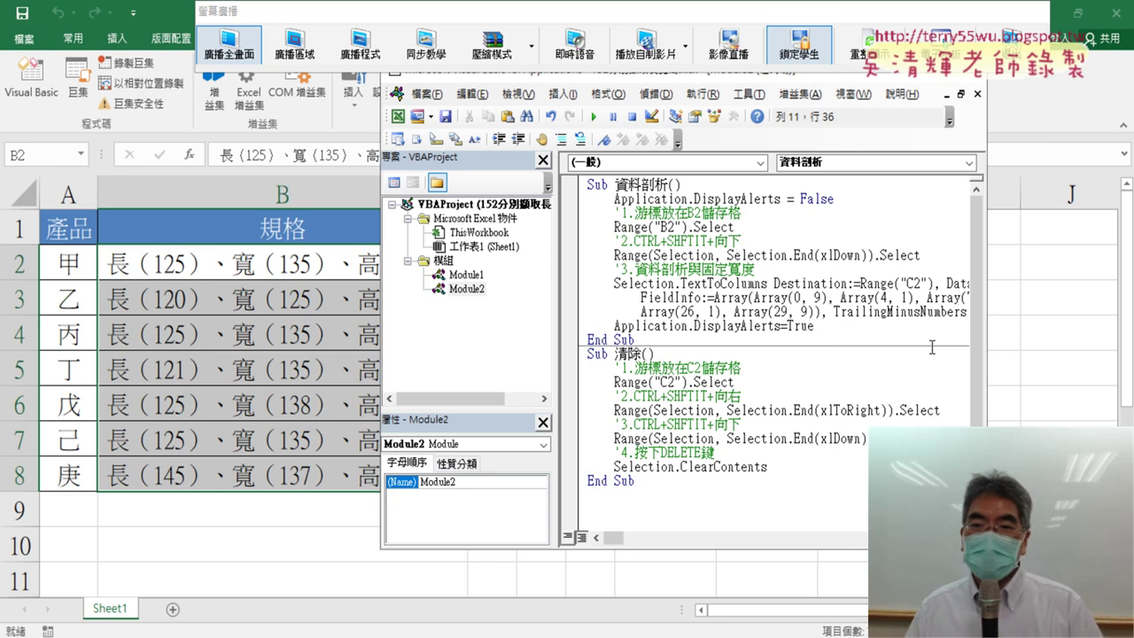
left_click(916, 411)
- Compare the True and False DisplayAlerts lines, then close the editor with Alt+Q
left_click_drag(829, 326, 613, 325)
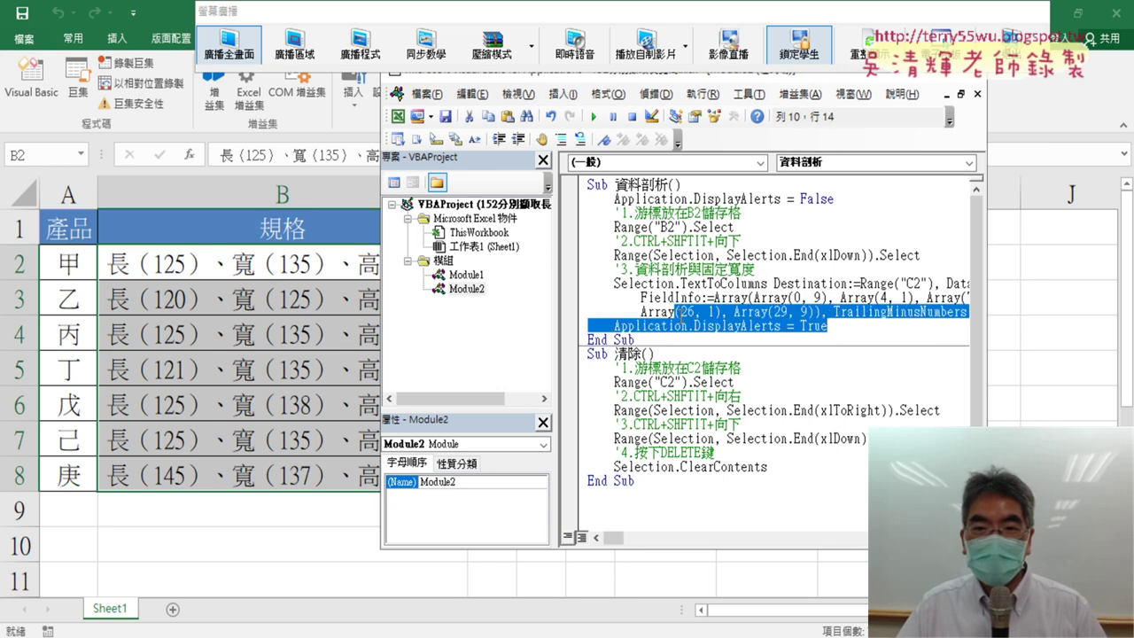
left_click_drag(833, 198, 606, 197)
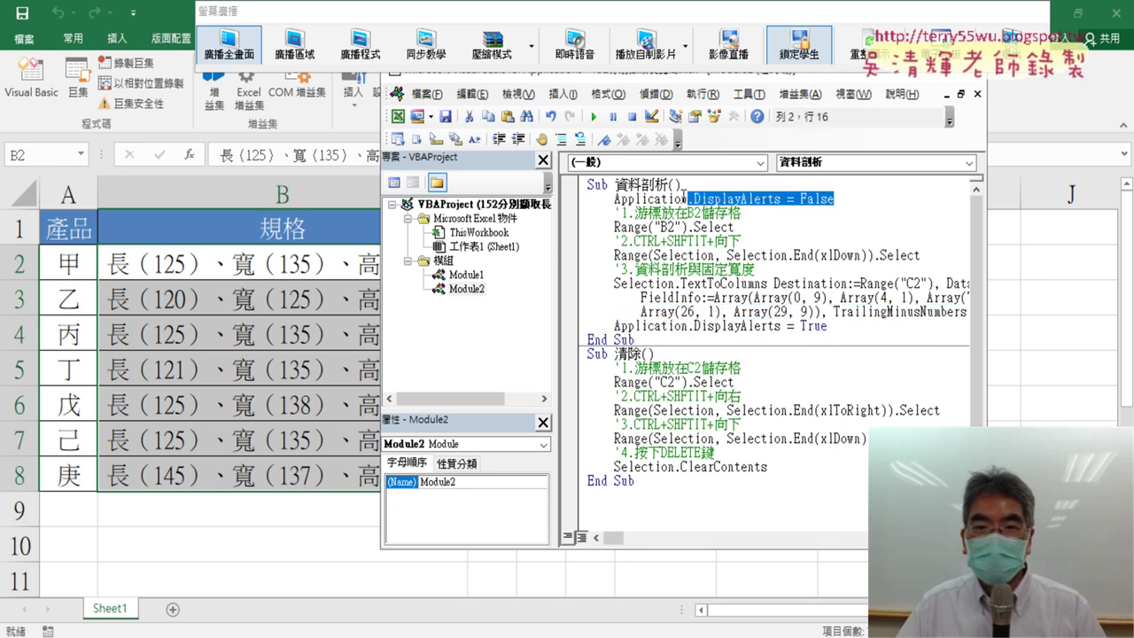
left_click_drag(829, 326, 608, 326)
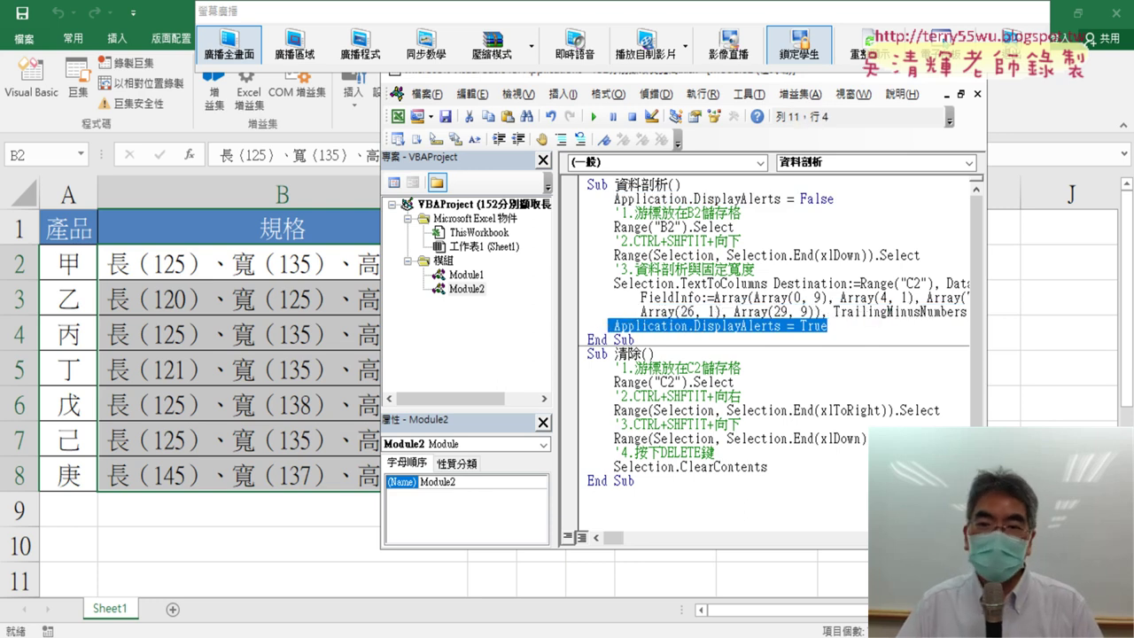
key("alt+q")
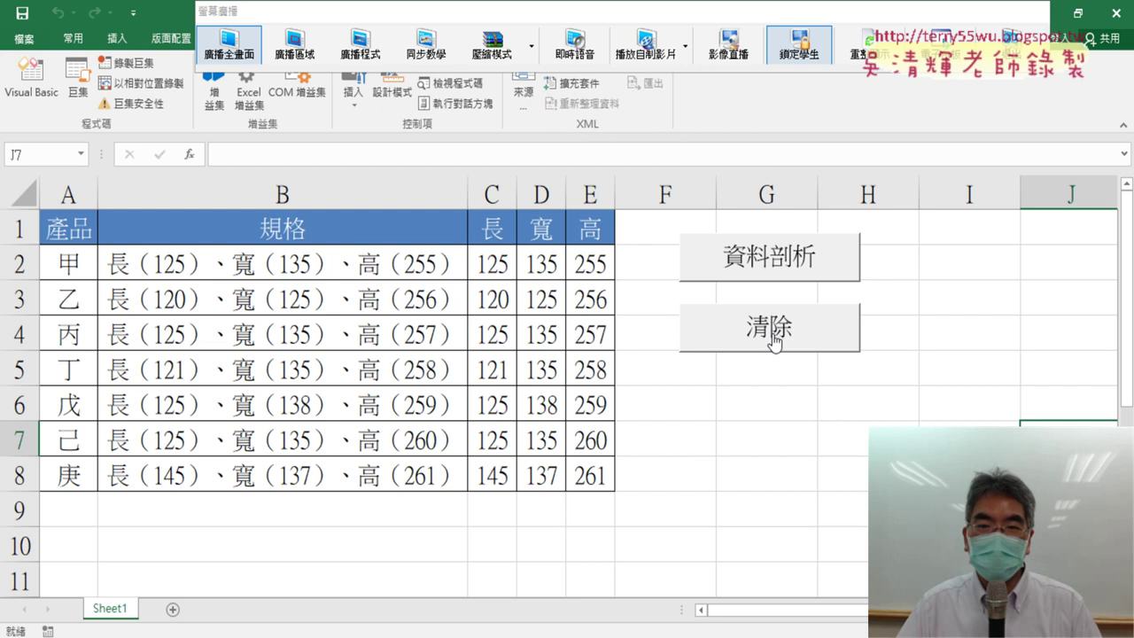
- Clear and re-split 規格 into 長/寬/高, then reopen the code and highlight Application on the first line
left_click(772, 338)
left_click(777, 259)
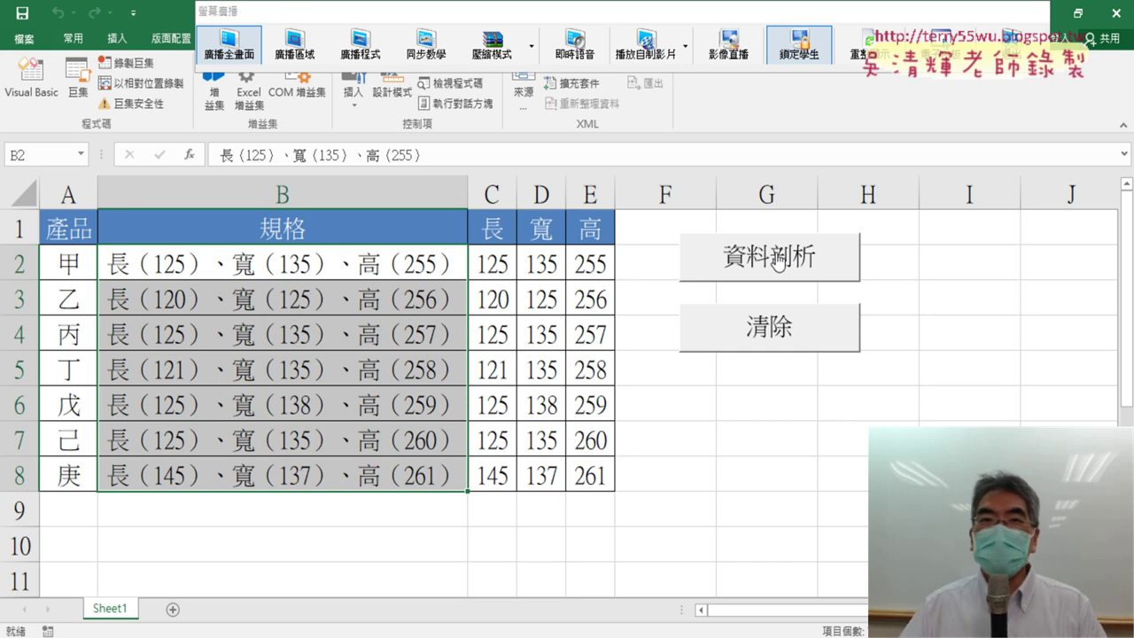
left_click(30, 97)
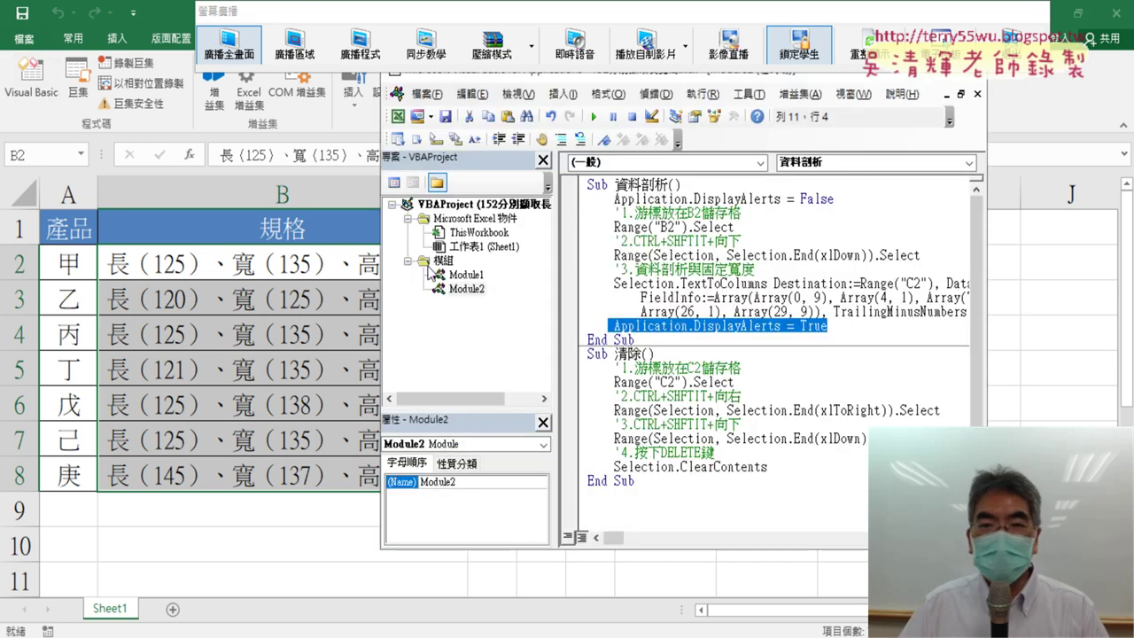
left_click(694, 296)
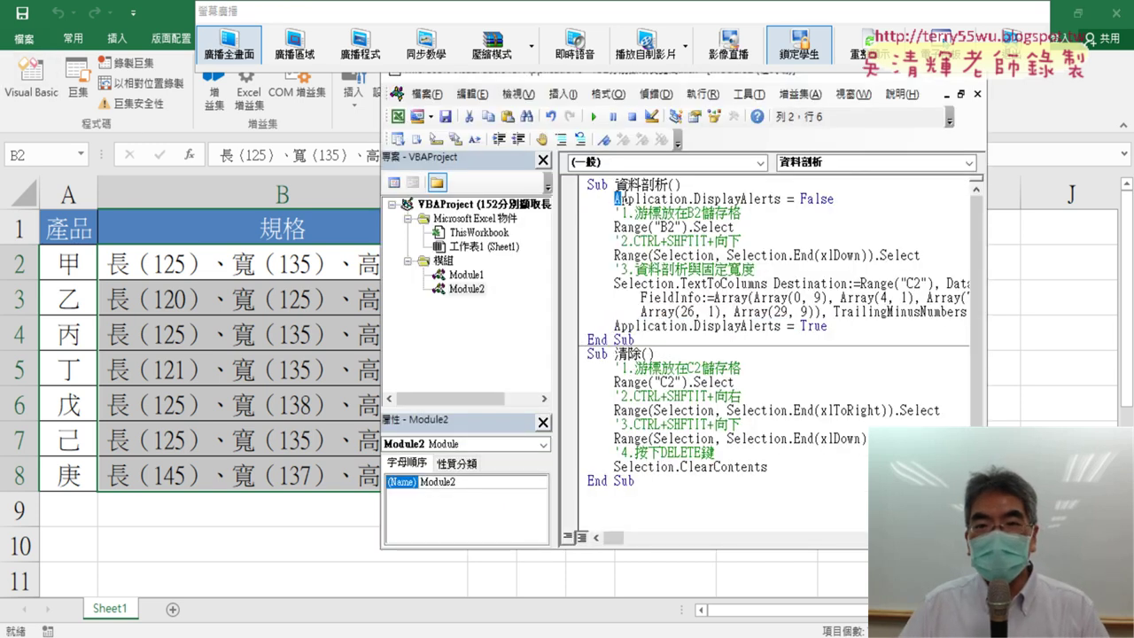
left_click_drag(614, 198, 688, 198)
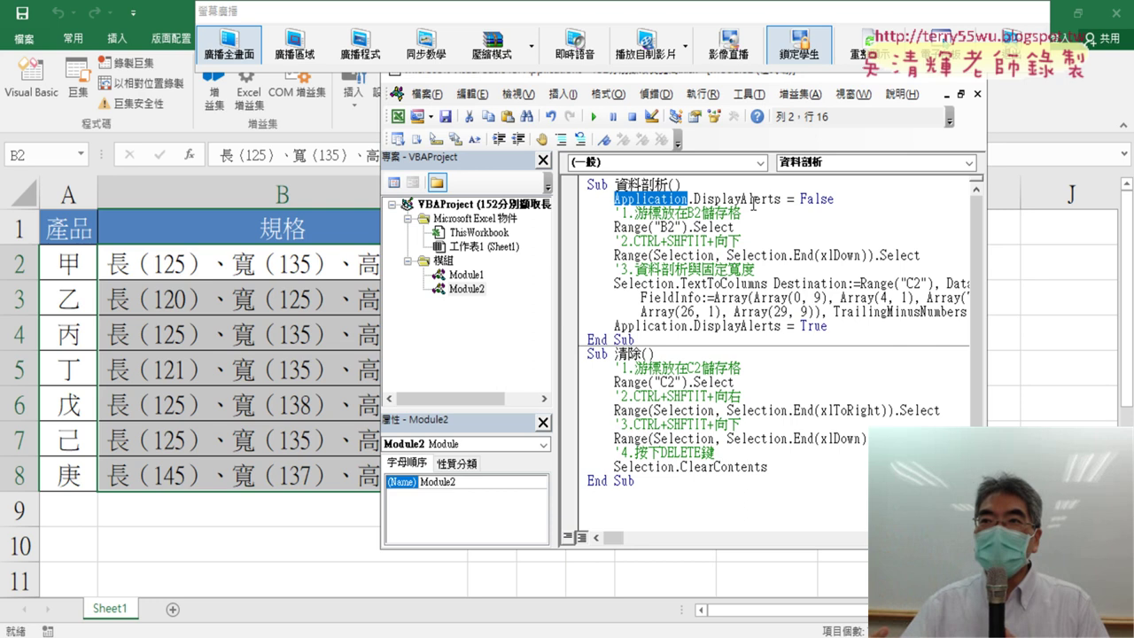
- Replace 'DisplayAlerts = False' after Application with '.', then type 'di' to reach DisplayAlerts
left_click(754, 200)
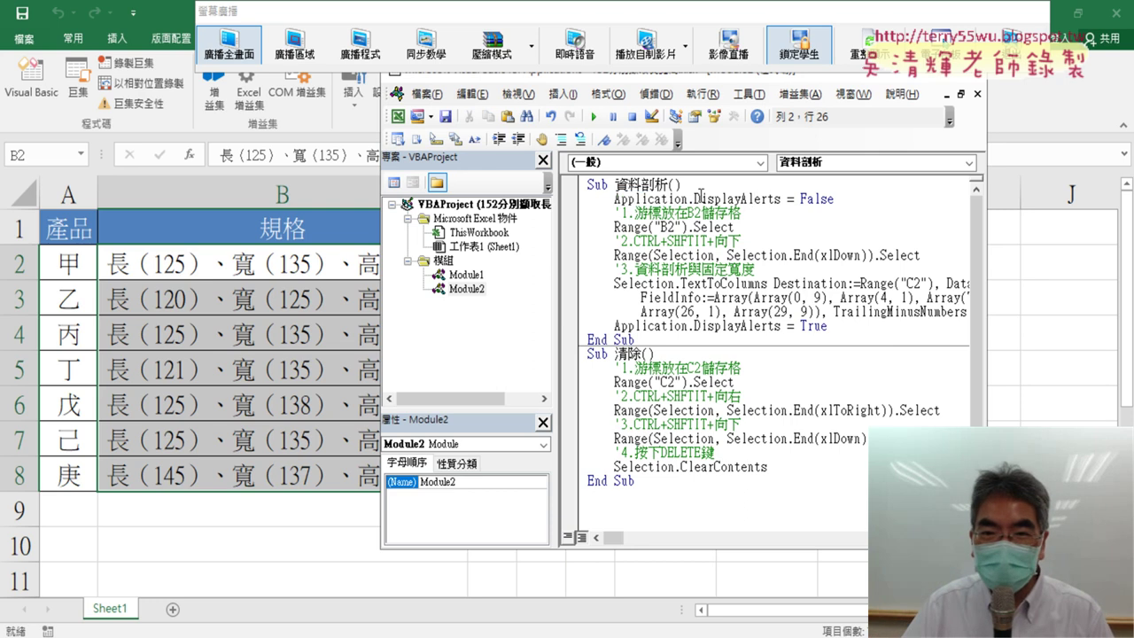
left_click_drag(689, 200, 916, 192)
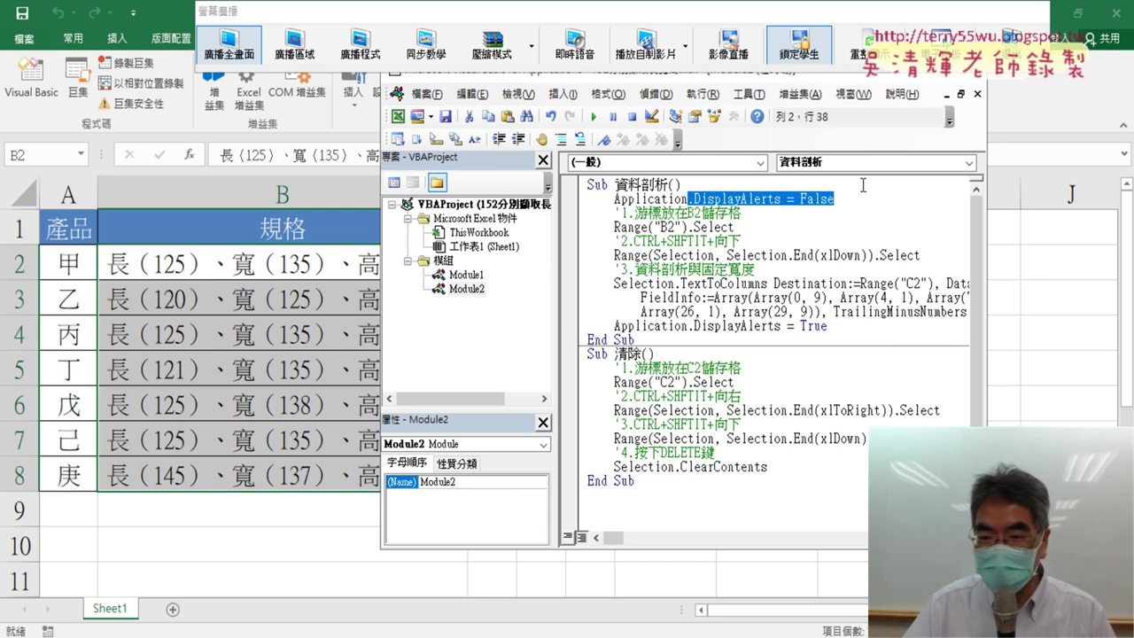
type(".")
key("Down")
key("Down")
key("Down")
key("Down")
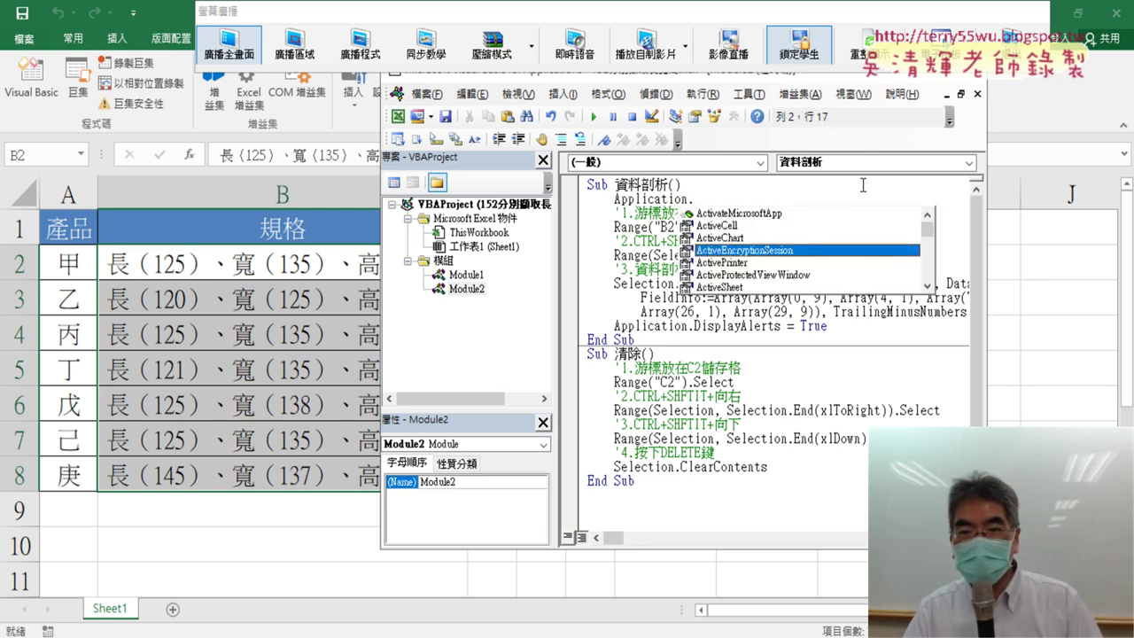
key("Down")
key("Down")
key("Down")
key("Down")
key("Down")
key("Down")
key("Down")
key("Down")
key("Down")
key("Down")
key("Down")
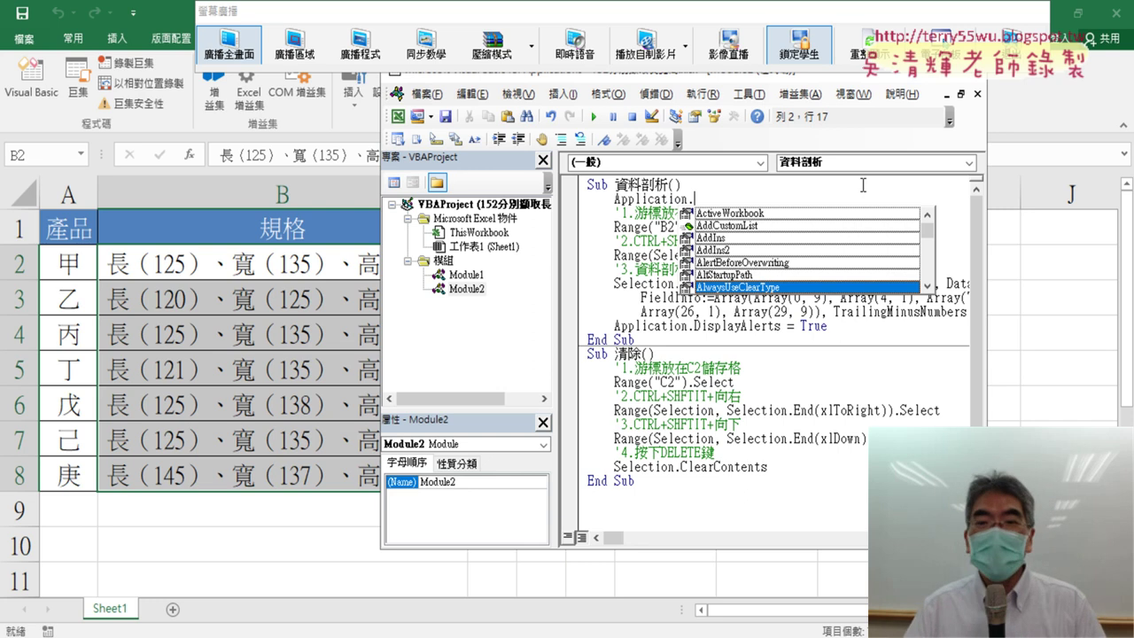
type("d")
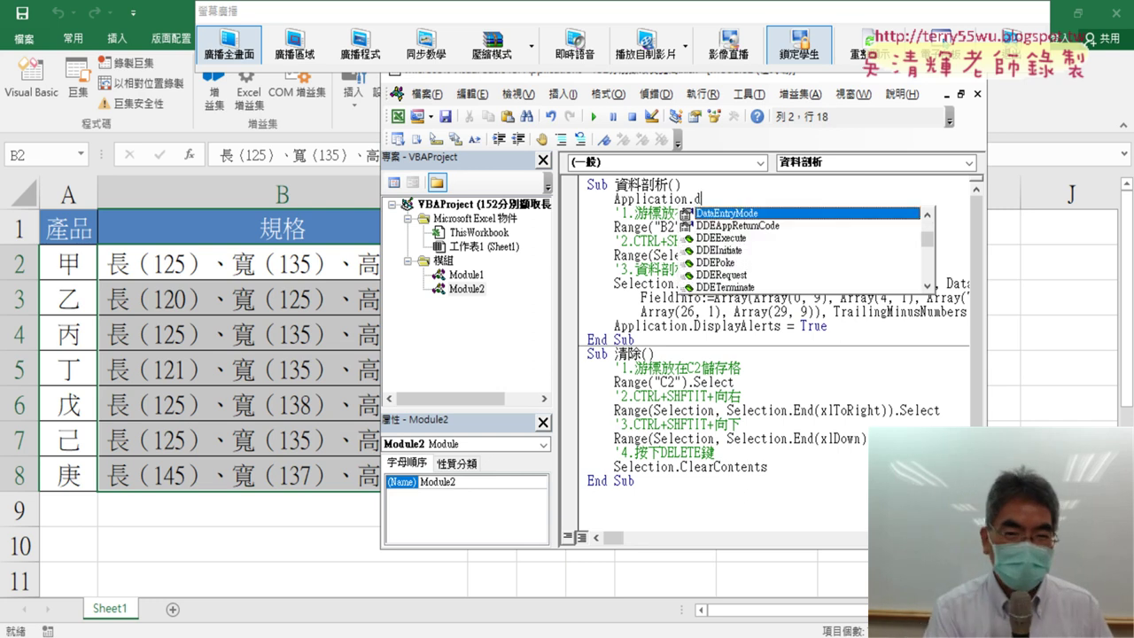
type("i")
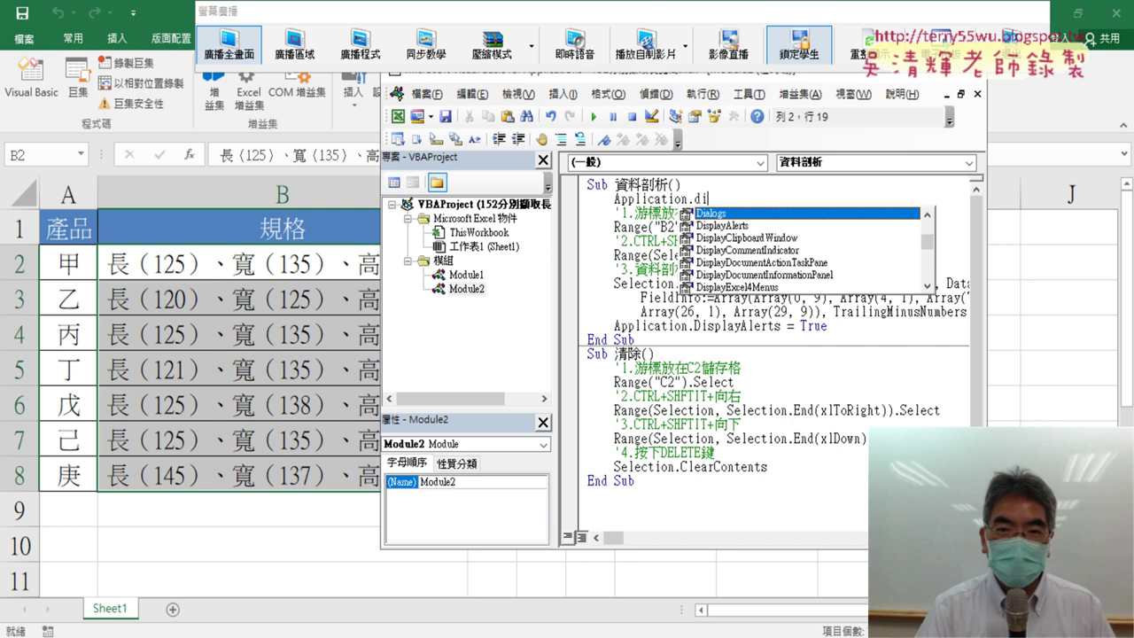
key("Down")
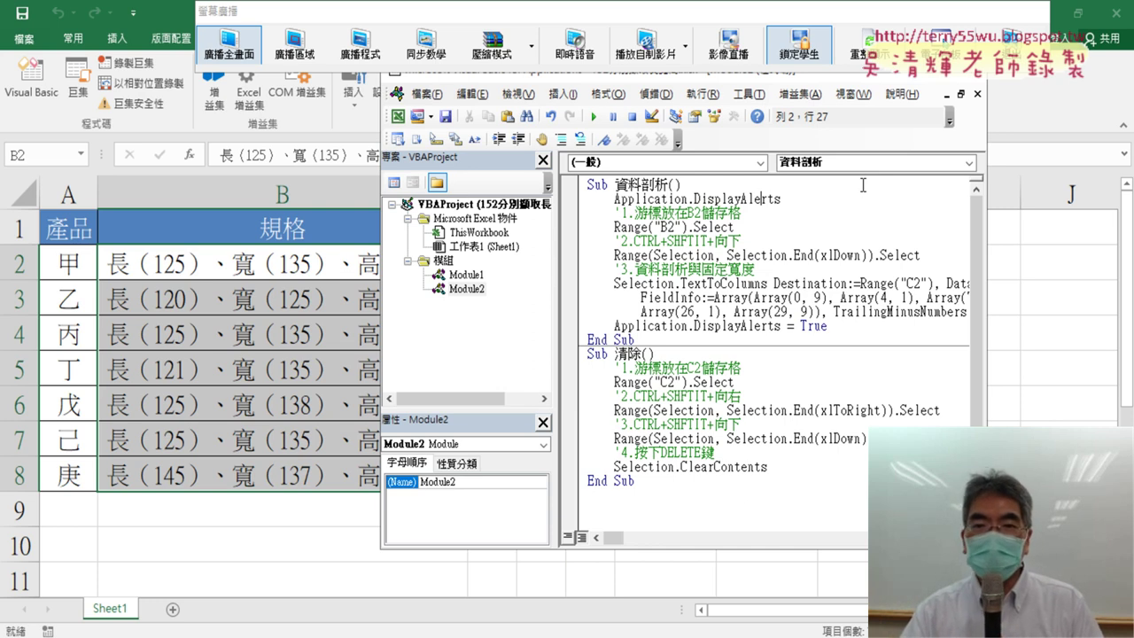
key("Left")
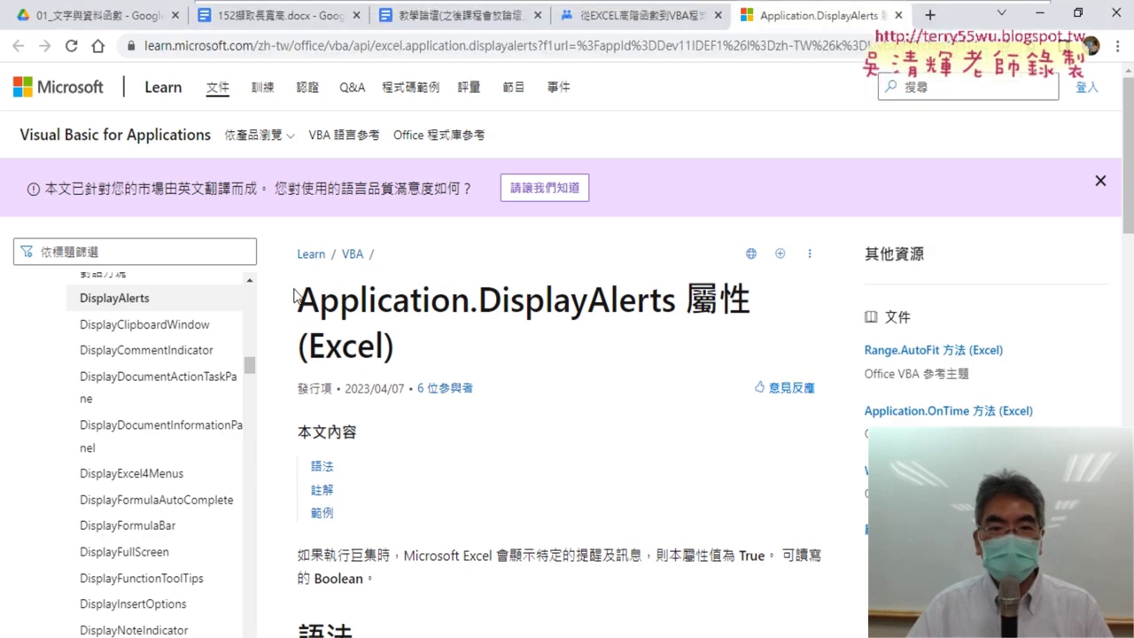
- Highlight 'Application' and 'DisplayAlerts 屬性' in the help page title
left_click_drag(295, 295, 474, 302)
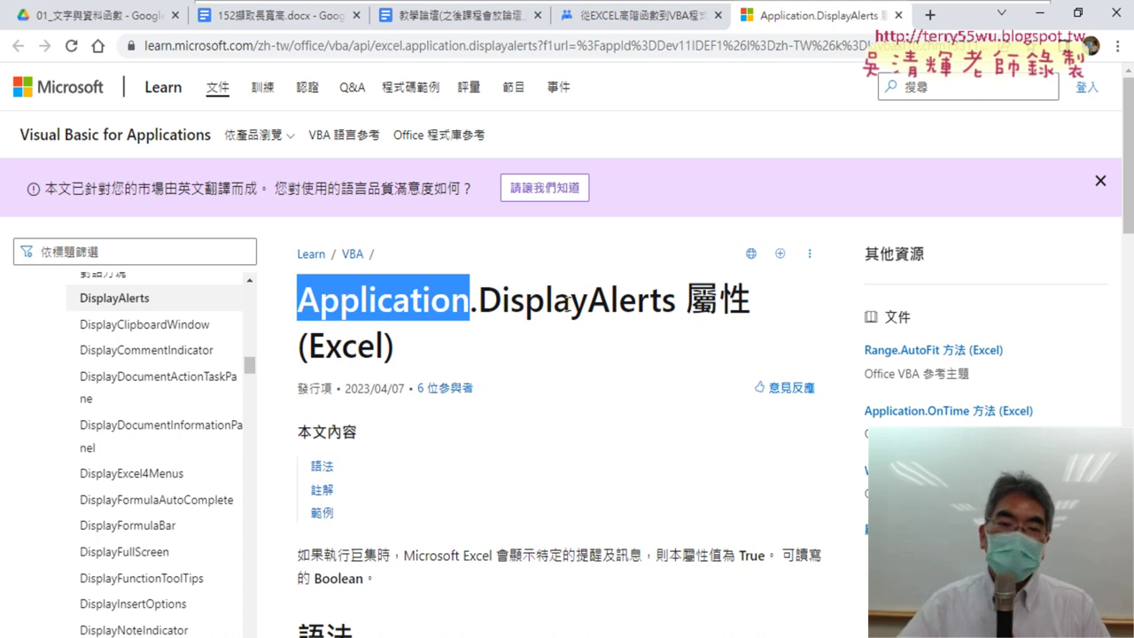
left_click(561, 307)
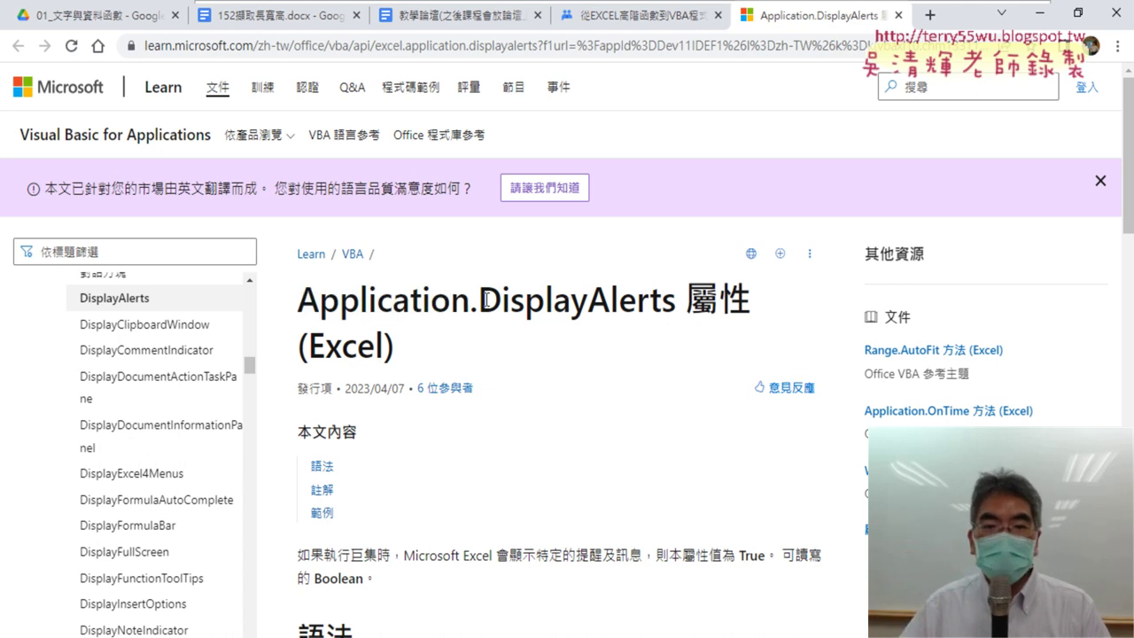
left_click_drag(479, 302, 742, 321)
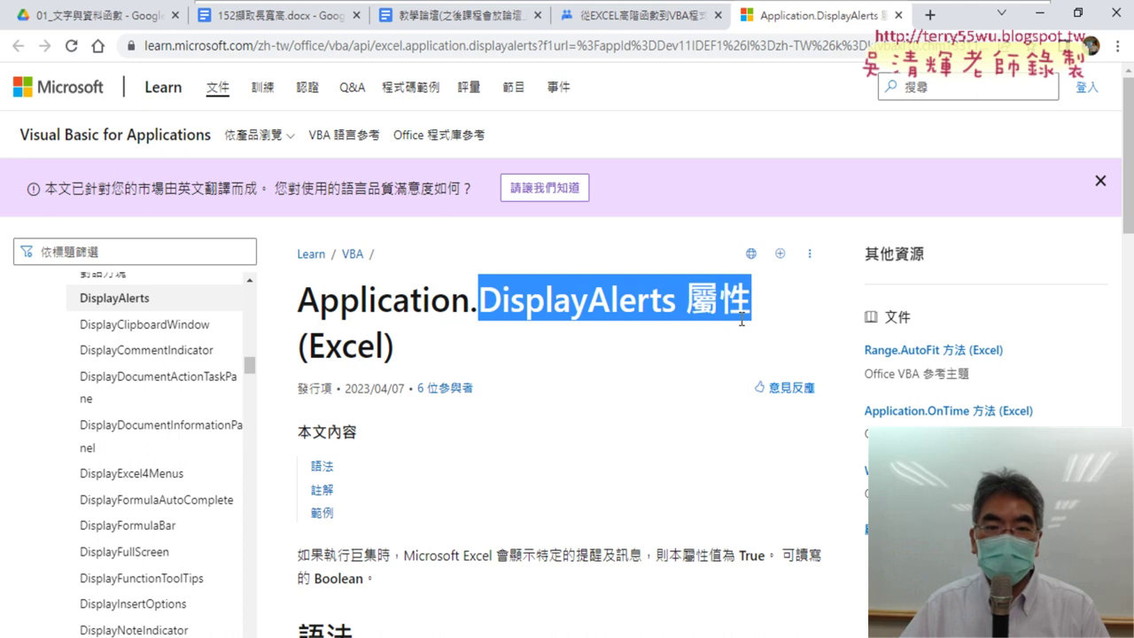
scroll(742, 321, "down", 3)
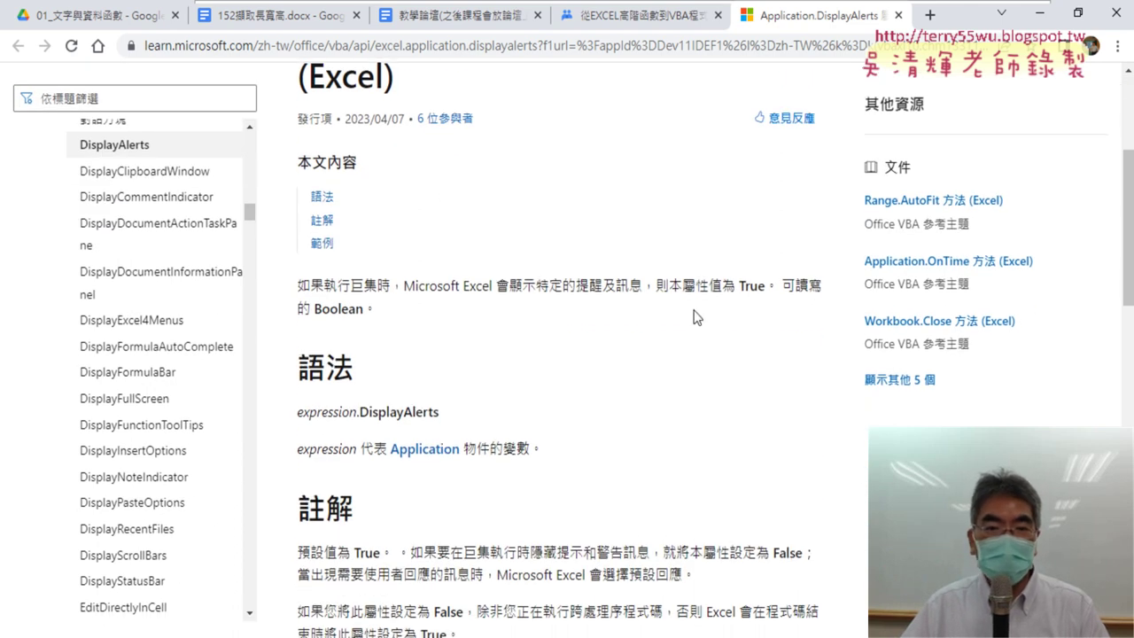
scroll(546, 243, "down", 1)
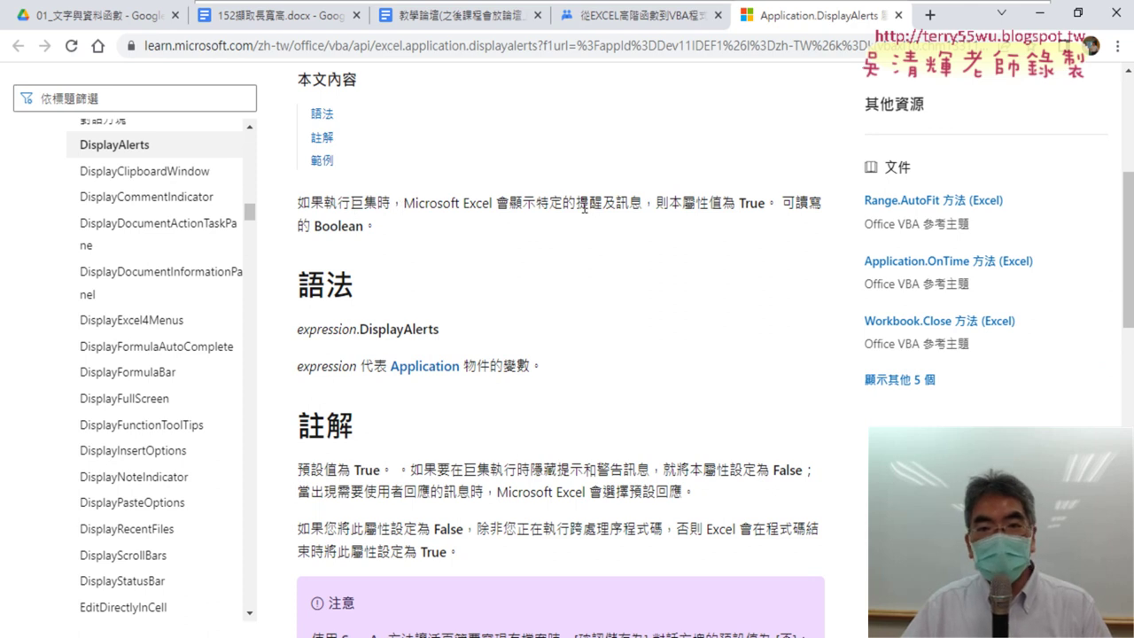
- Mark the phrases on showing alerts and read-write Boolean, then scroll to the 範例 VB examples
left_click_drag(511, 202, 642, 203)
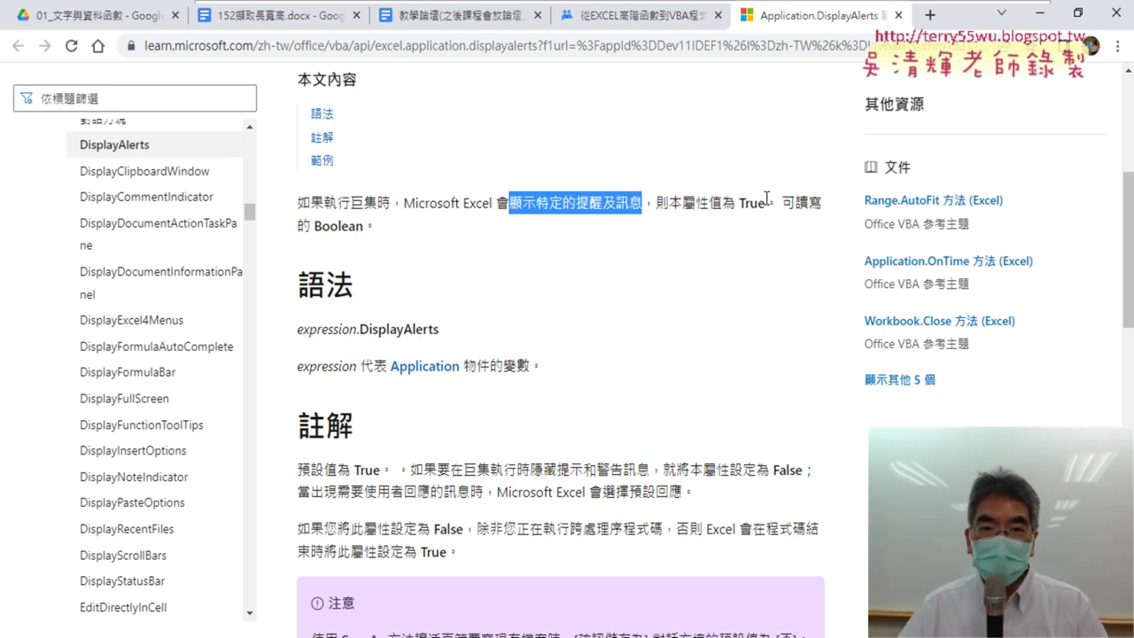
left_click_drag(783, 203, 364, 221)
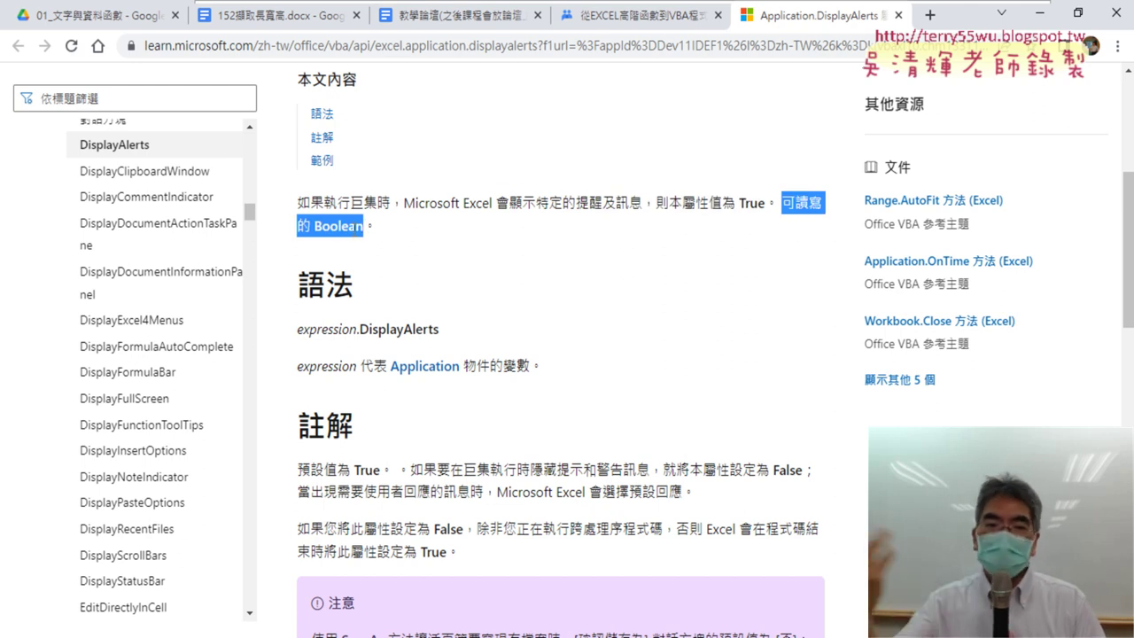
scroll(611, 328, "down", 1)
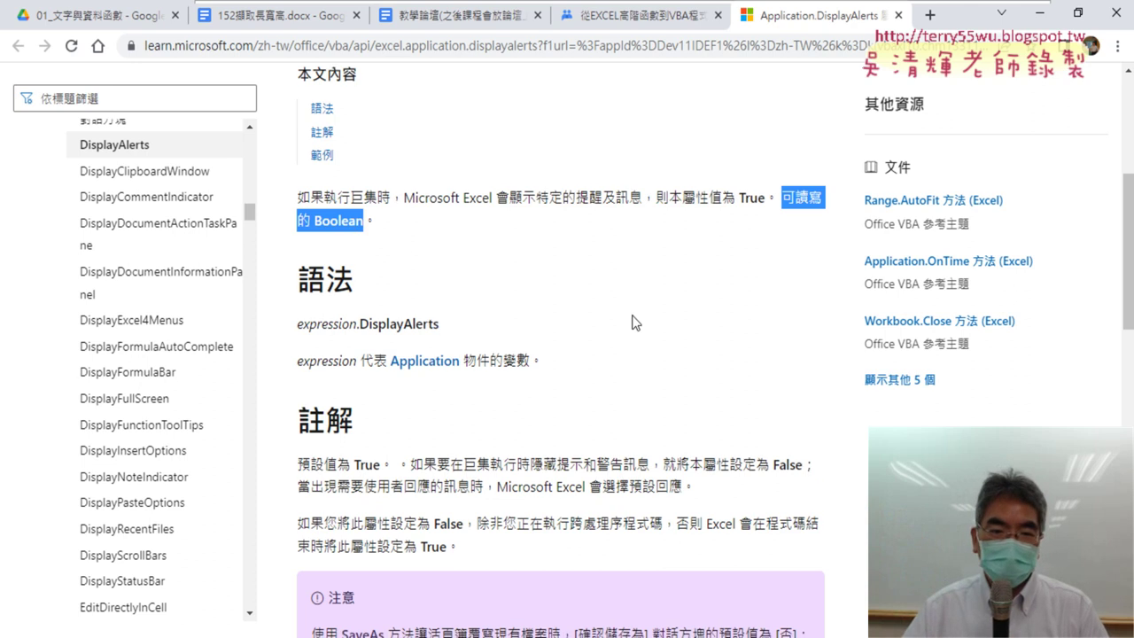
scroll(629, 321, "down", 2)
scroll(632, 317, "down", 2)
scroll(636, 315, "down", 3)
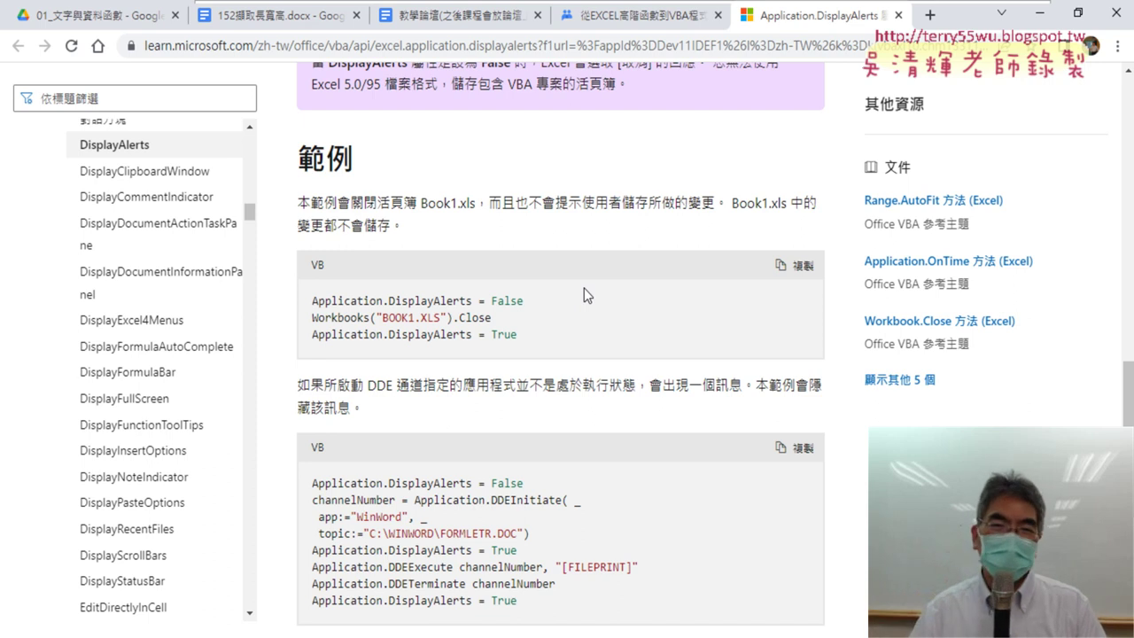
- Back at the top of the DisplayAlerts page, mark the default value True, then return to the VBA editor
scroll(584, 288, "up", 1)
scroll(584, 288, "up", 3)
scroll(584, 288, "up", 1)
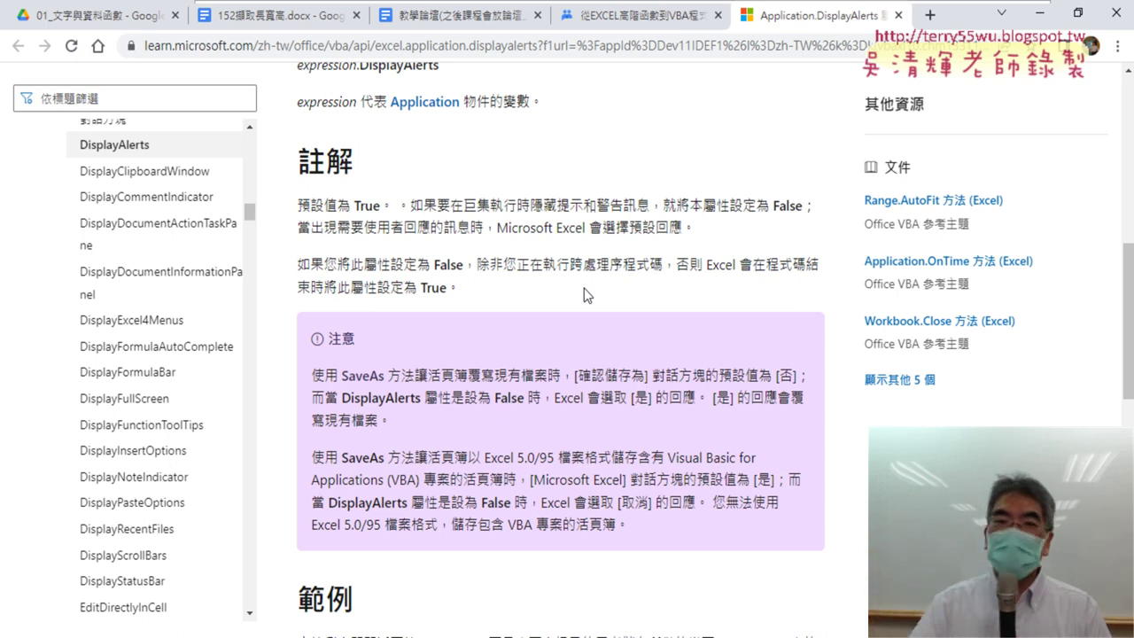
scroll(584, 288, "up", 1)
scroll(721, 288, "up", 1)
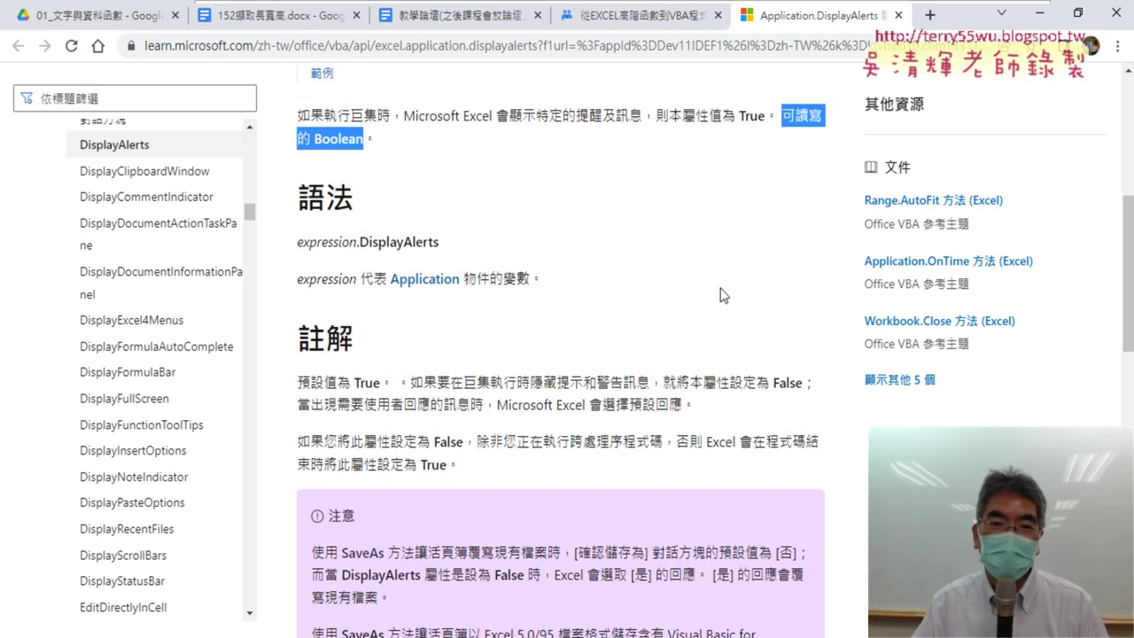
scroll(721, 288, "up", 1)
scroll(721, 288, "up", 1)
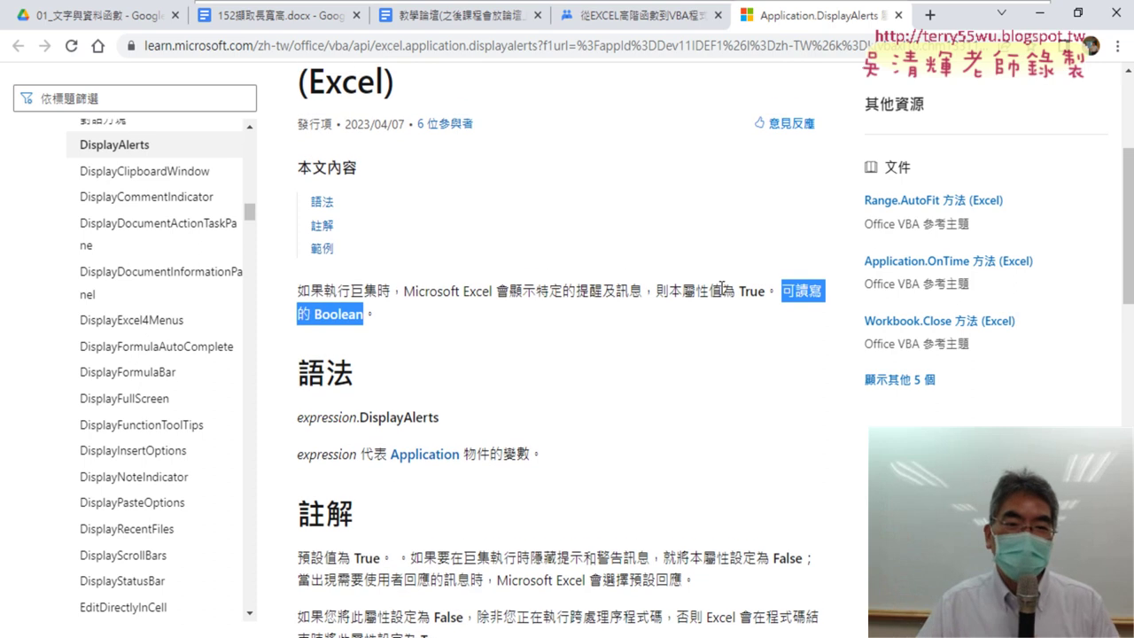
scroll(721, 288, "up", 1)
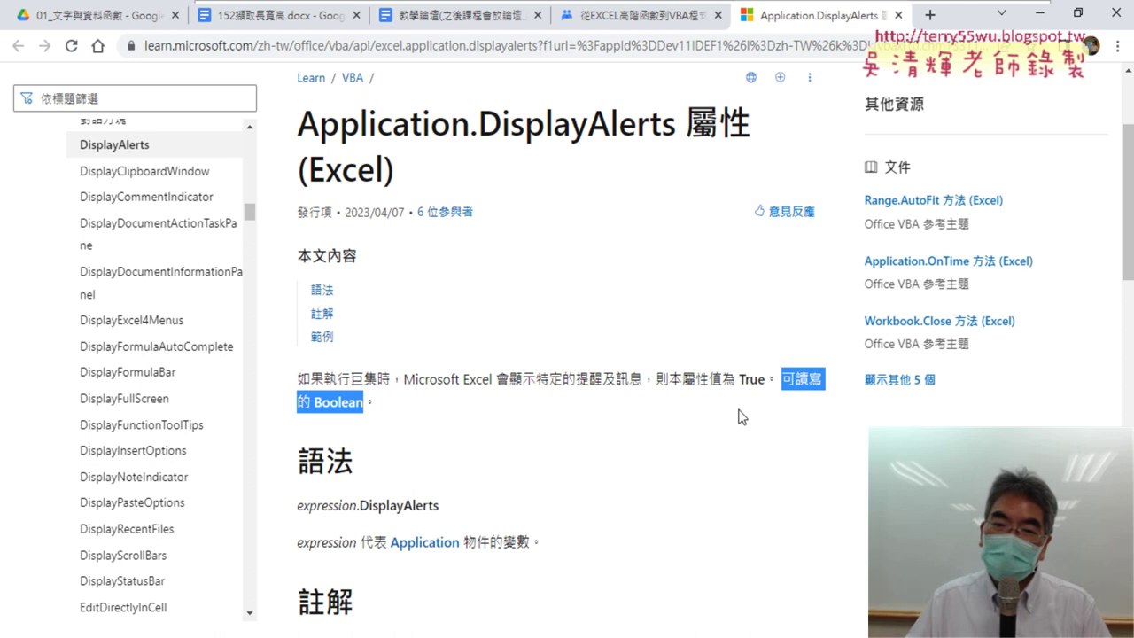
left_click_drag(738, 381, 764, 384)
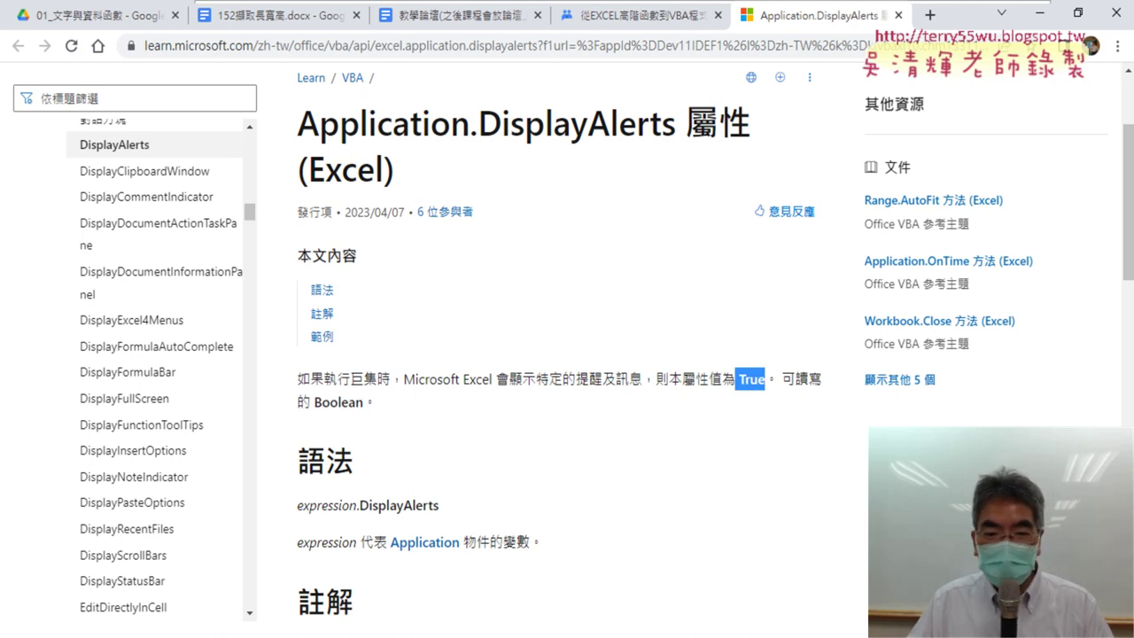
key("alt+Tab")
- Complete the 資料剖析 macro's first line as Application.DisplayAlerts=False, then minimize the browser
left_click(792, 202)
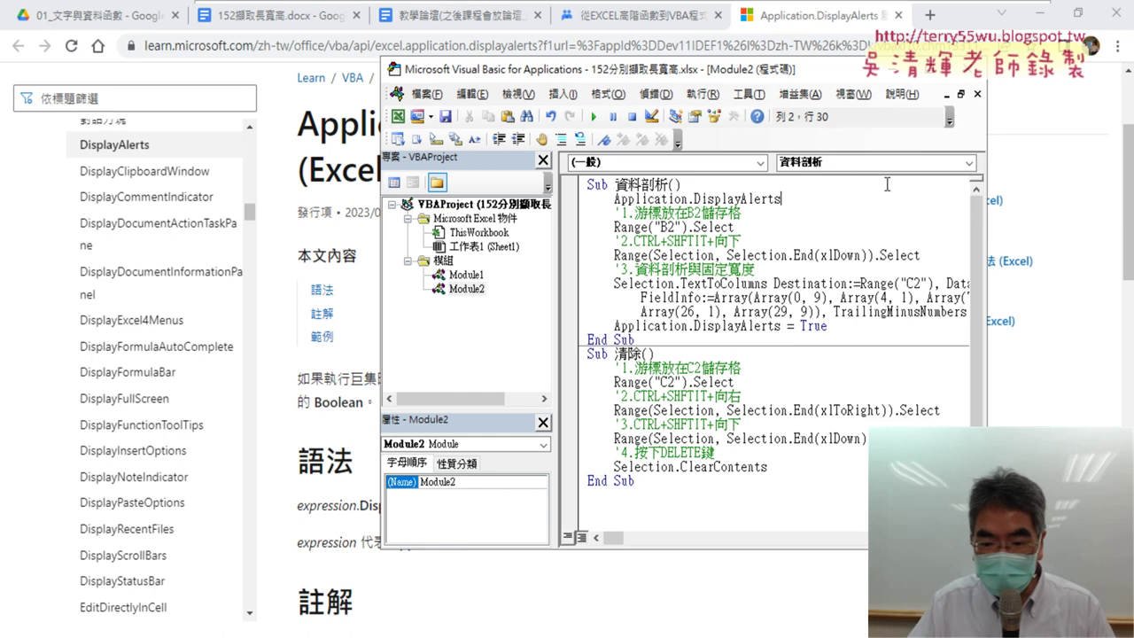
type("=")
key("Down")
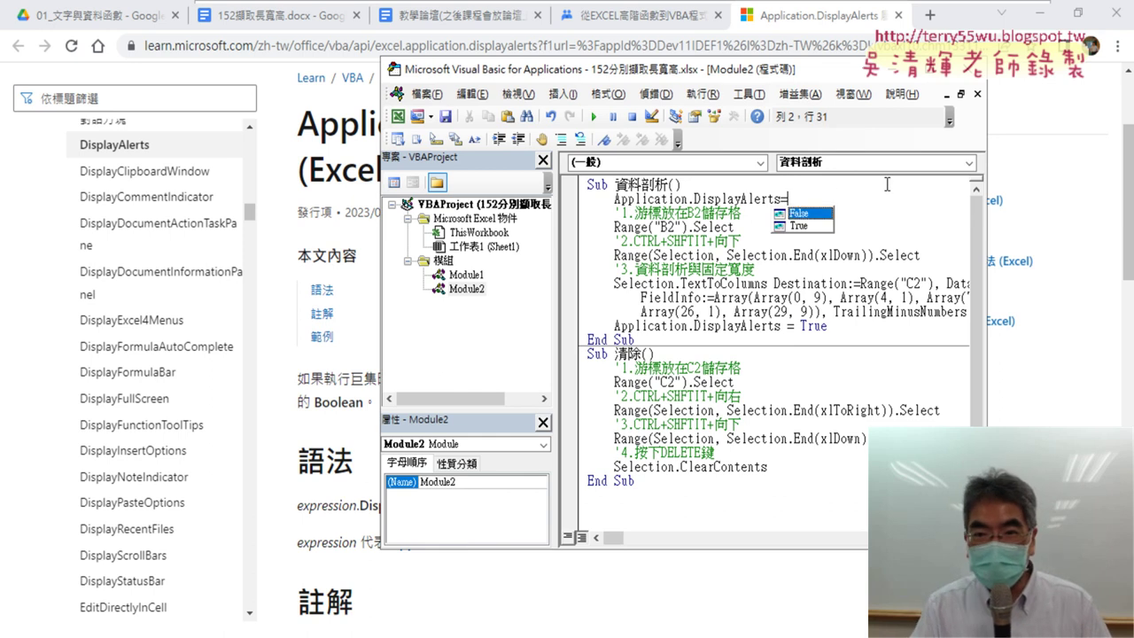
key("space")
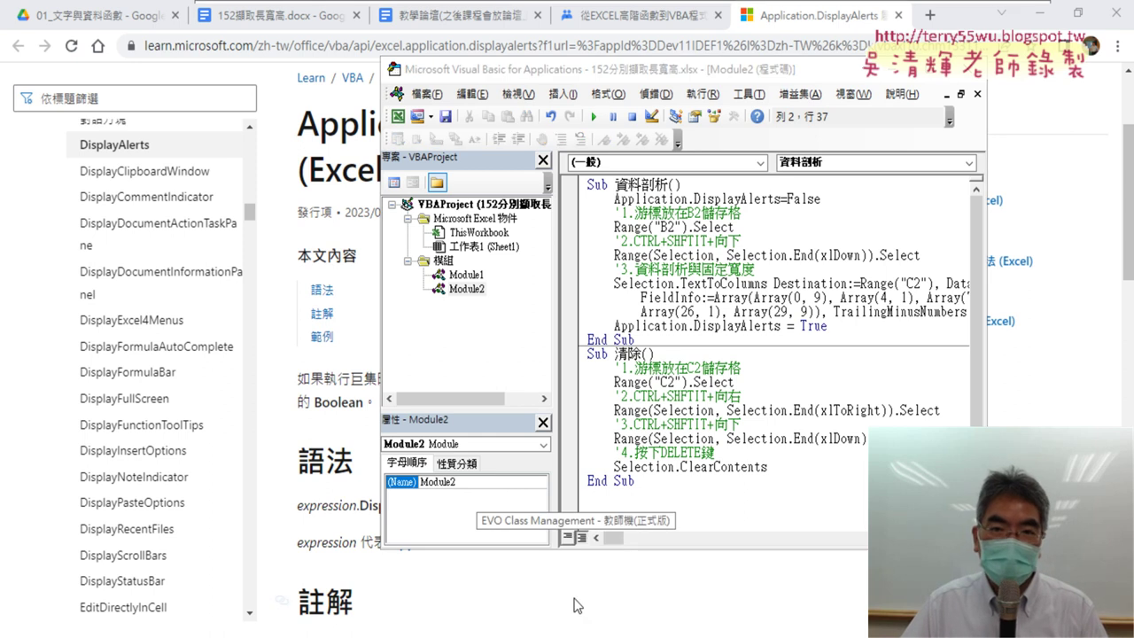
left_click(1041, 13)
mouse_move(928, 5)
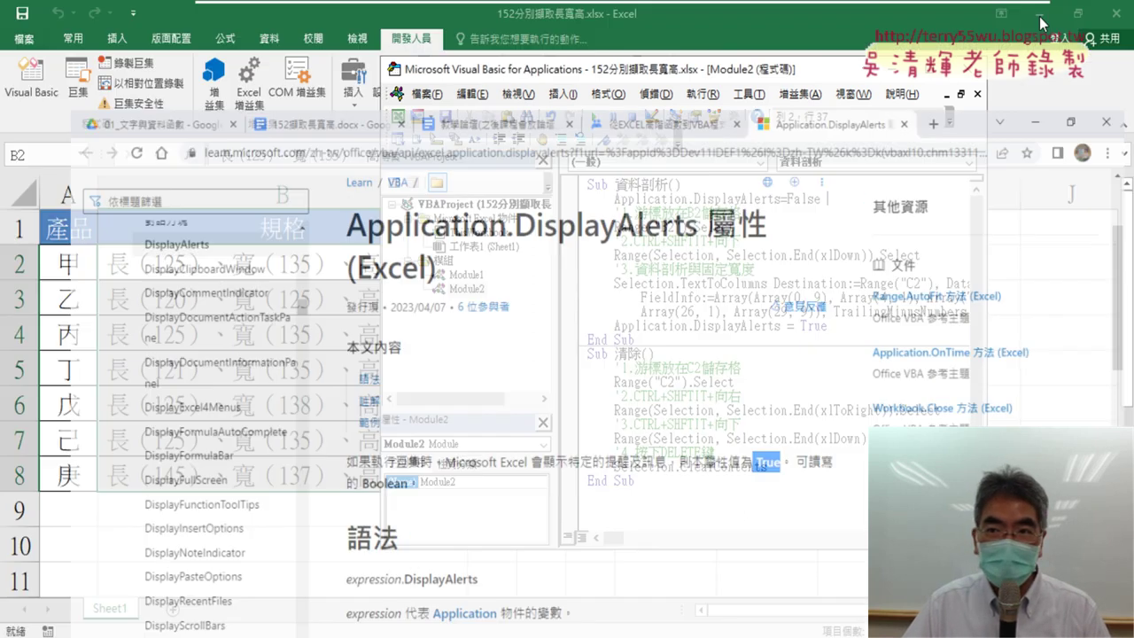
- View the student screens in EVO Class Management, then bring the VBA editor with Module2 back
left_click(1010, 52)
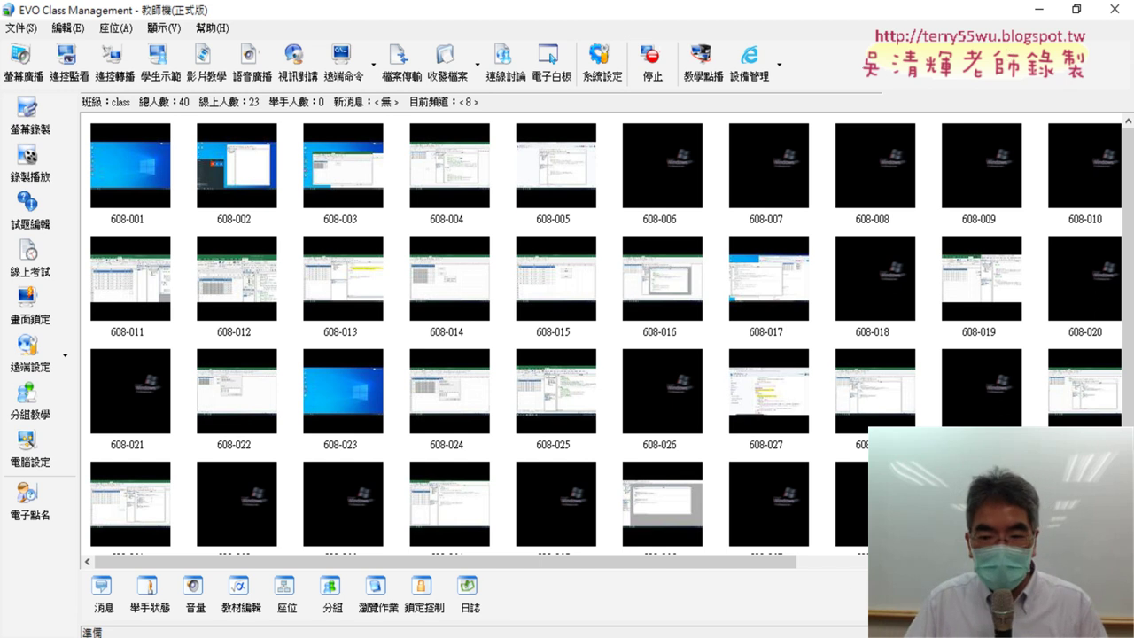
key("alt+Tab")
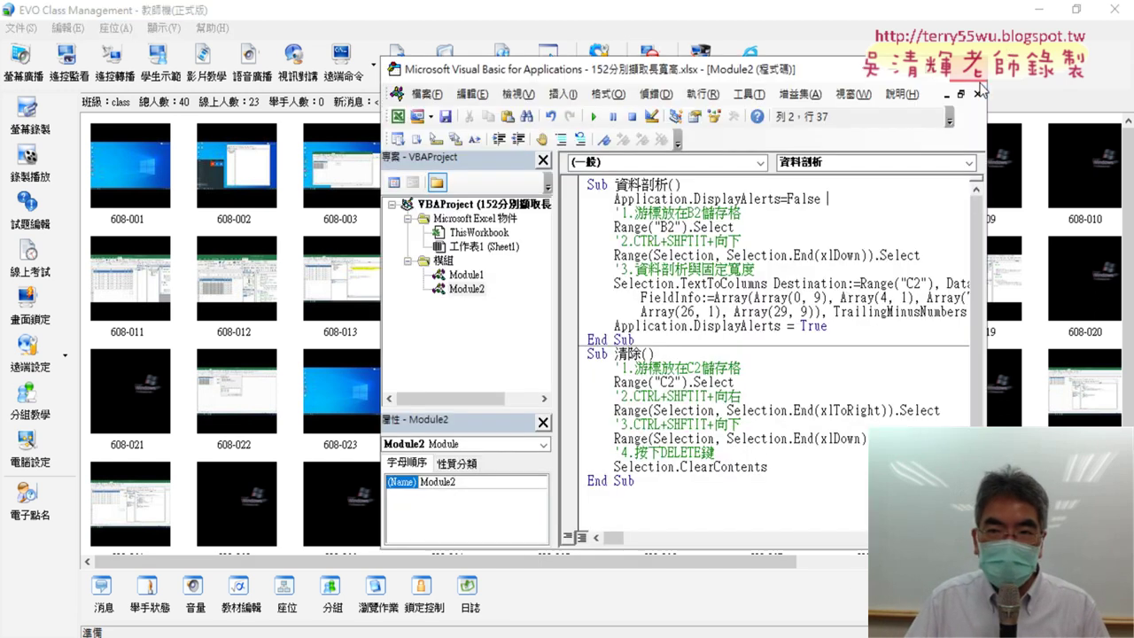
- Close the VBA editor, run 清除, then run 資料剖析 to refill 長/寬/高 (row 8: 145, 137, 261)
left_click(975, 69)
left_click(946, 405)
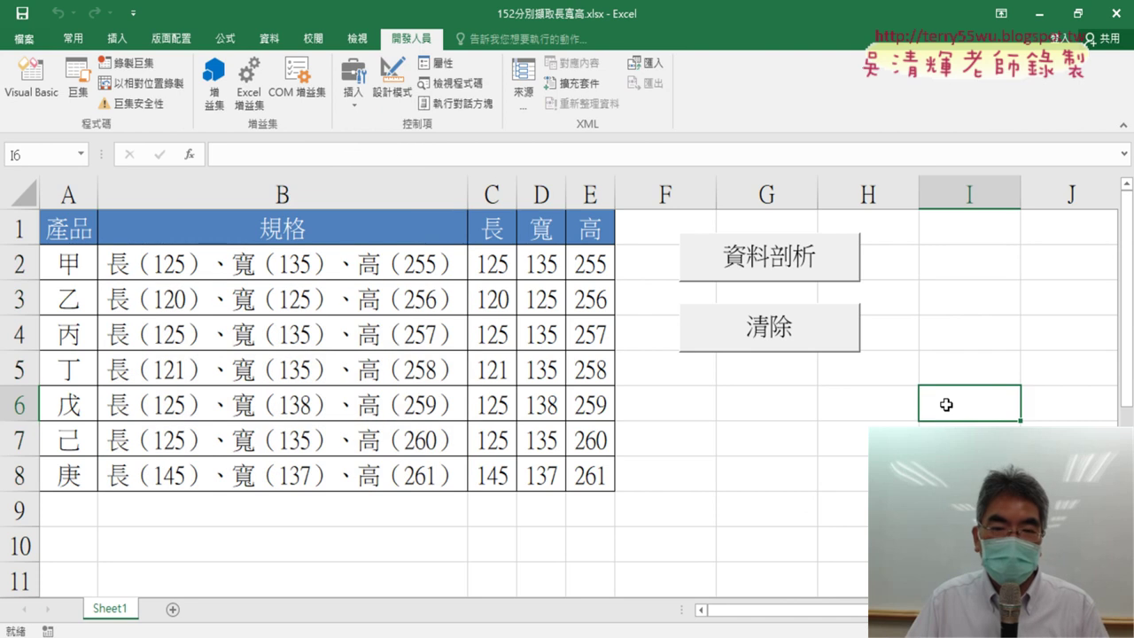
left_click(714, 342)
left_click(771, 282)
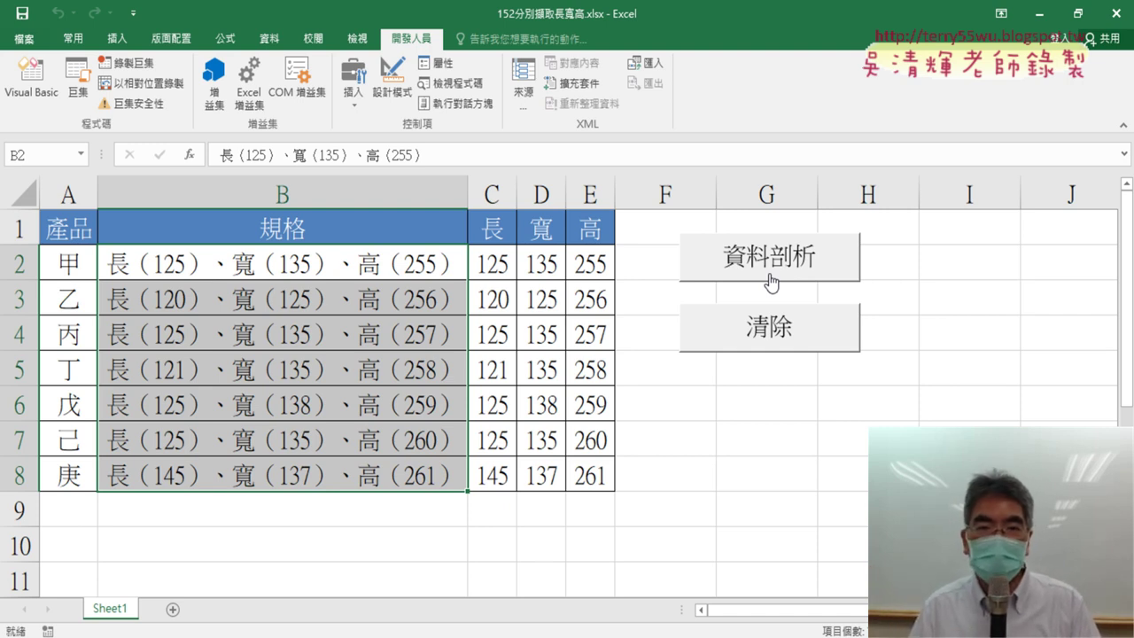
- Save the workbook as 152分別擷取長寬高.xlsm using the Excel Macro-Enabled Workbook (*.xlsm) type
left_click(26, 39)
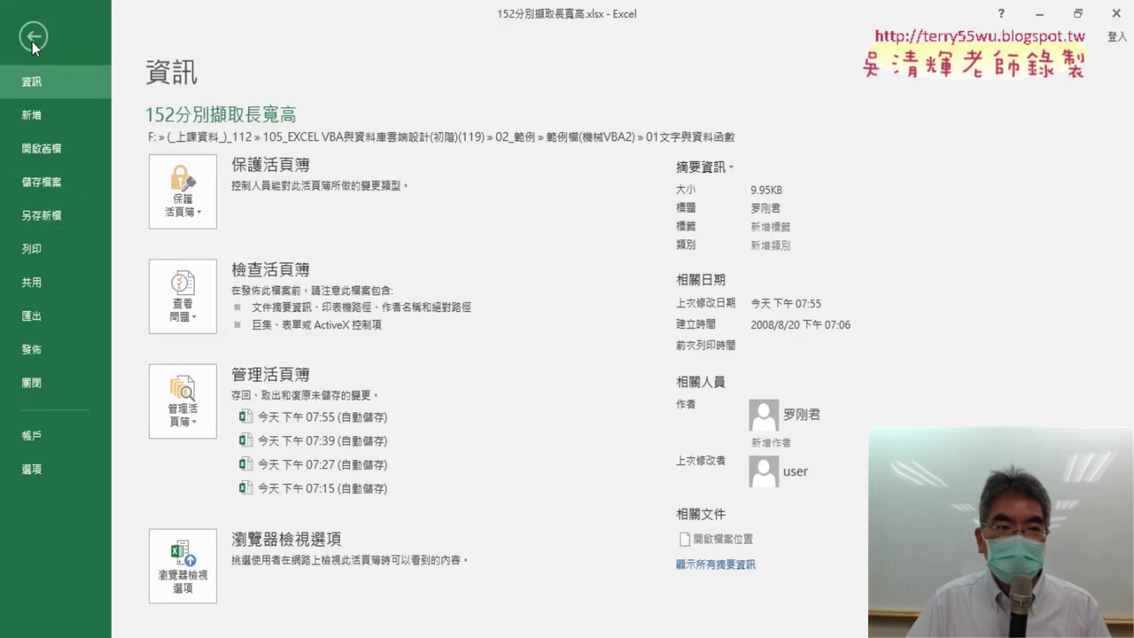
left_click(55, 219)
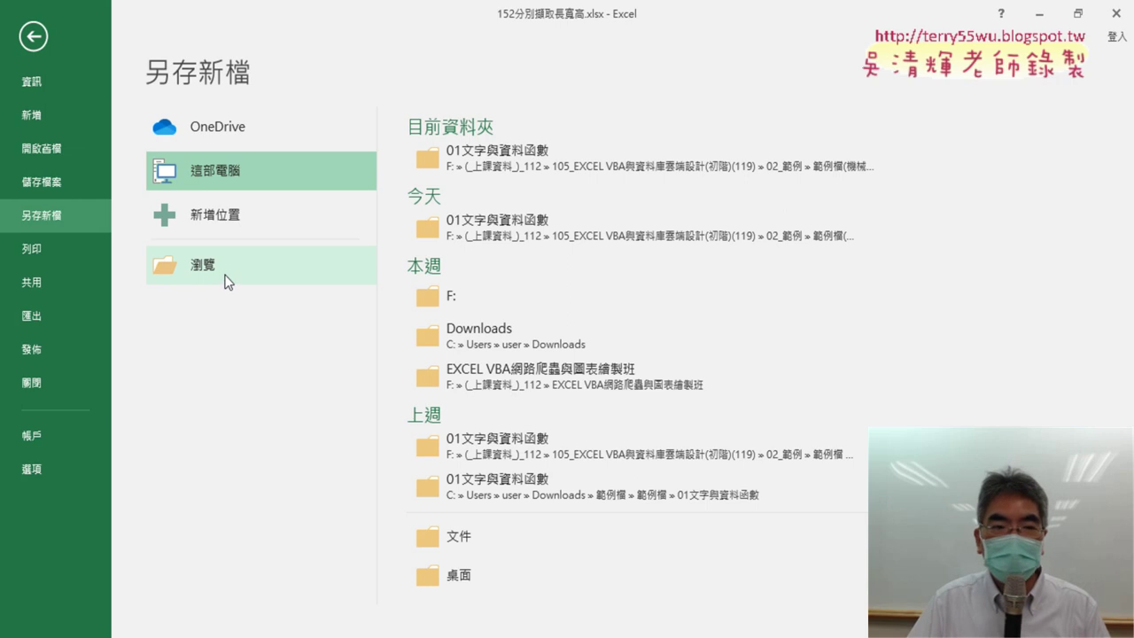
left_click(281, 270)
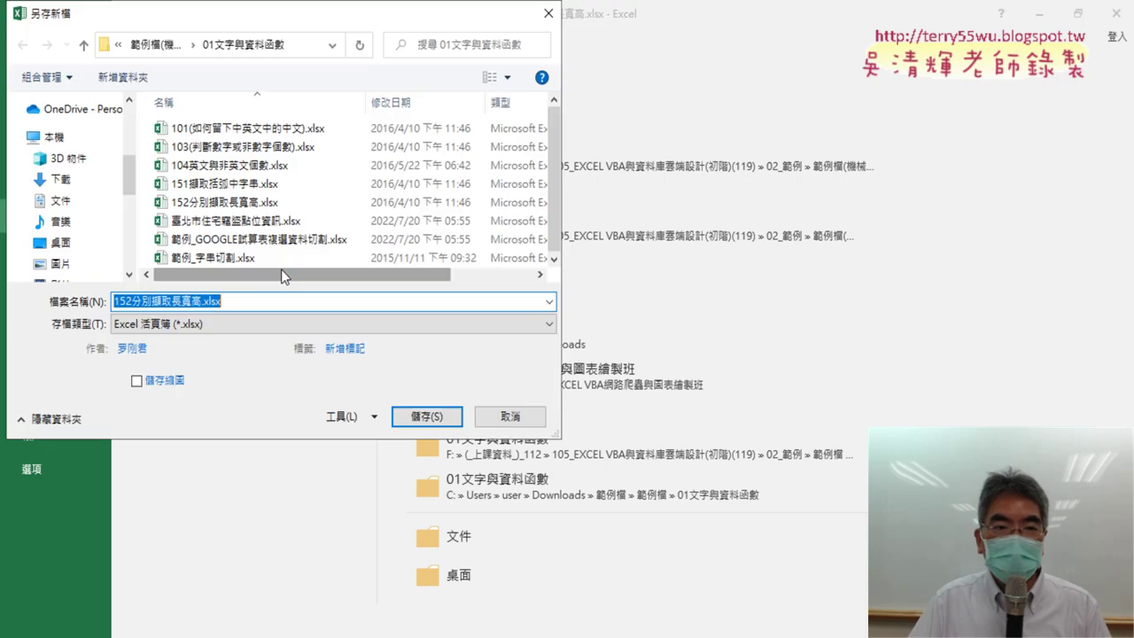
left_click(327, 325)
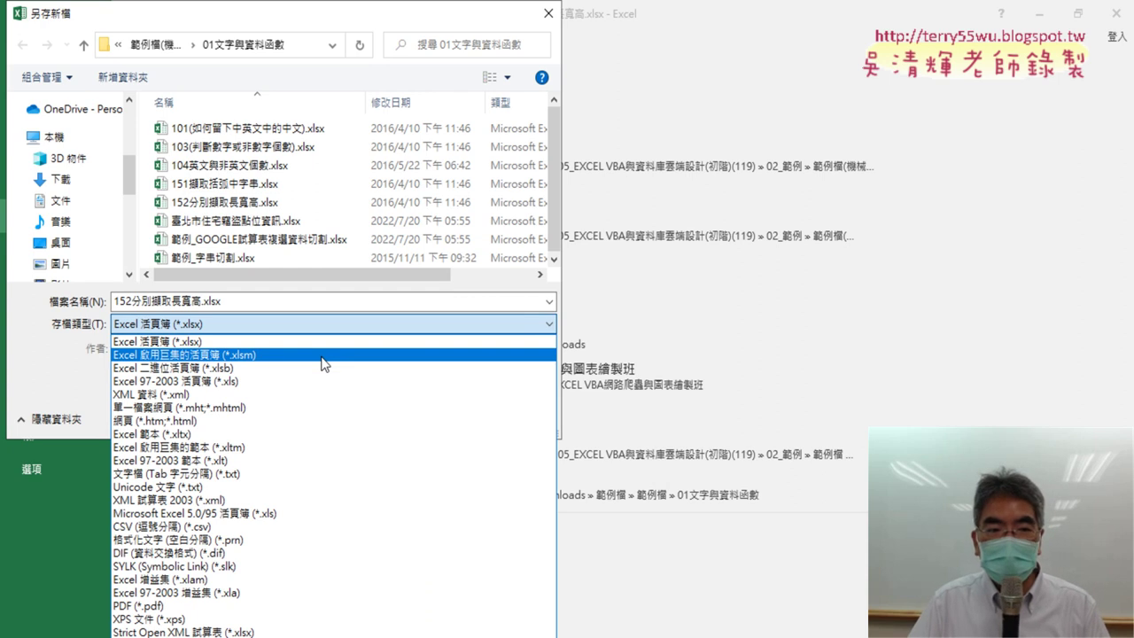
left_click(324, 355)
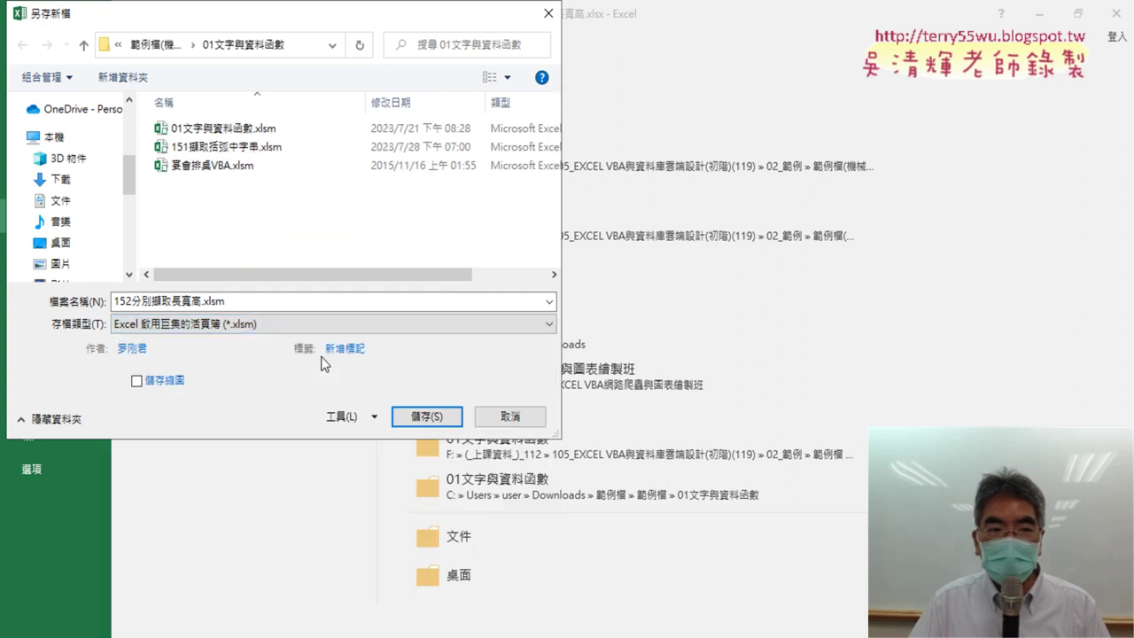
left_click(425, 416)
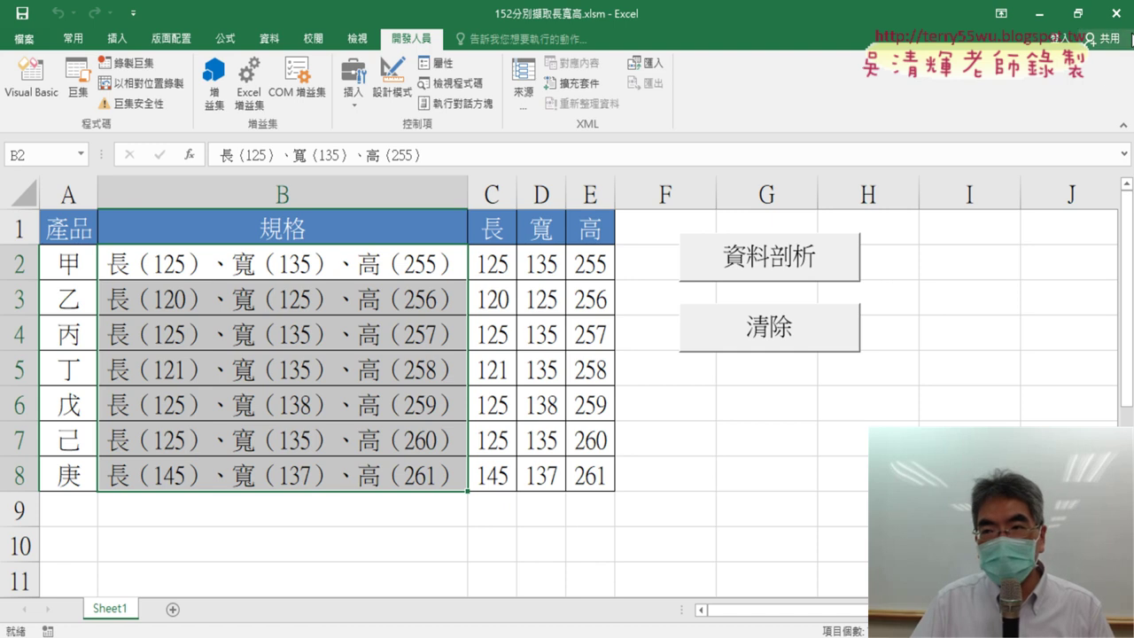